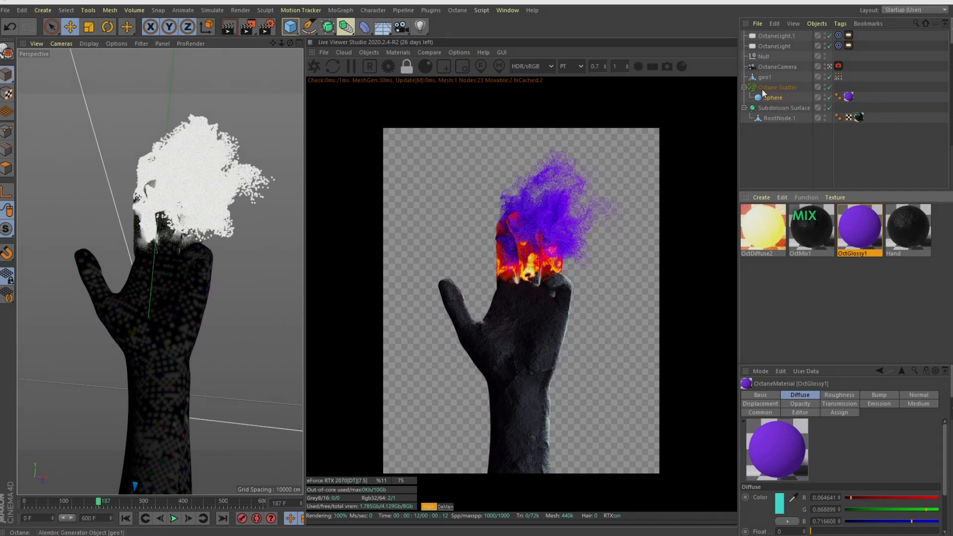
drag(829, 35, 829, 46)
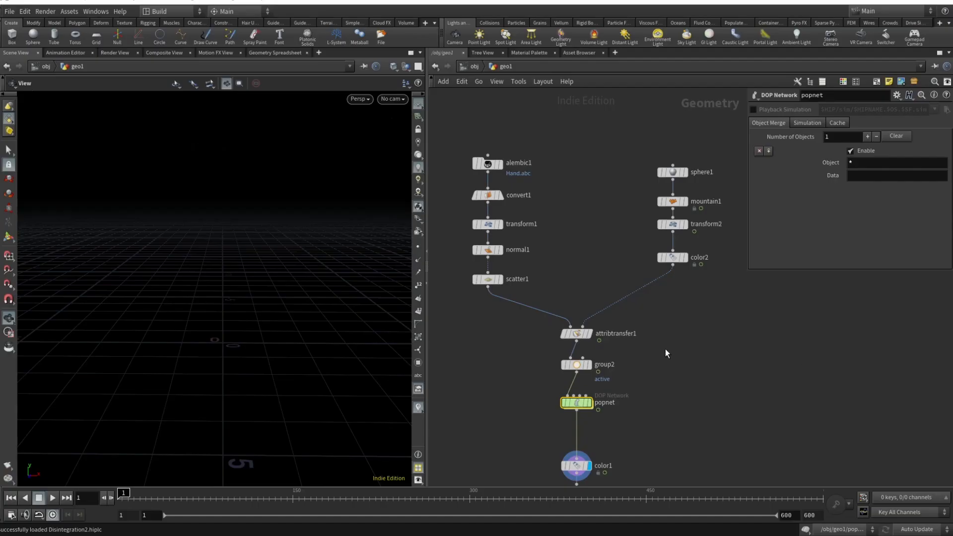
- In Houdini, display the alembic1 node's imported hand and inspect the whole arm in the viewport
middle_drag(664, 352, 690, 367)
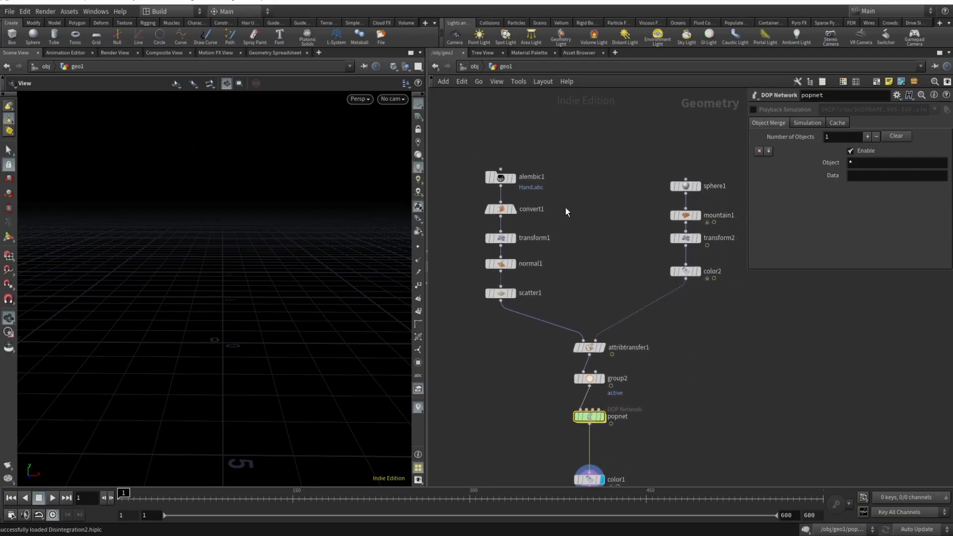
click(513, 177)
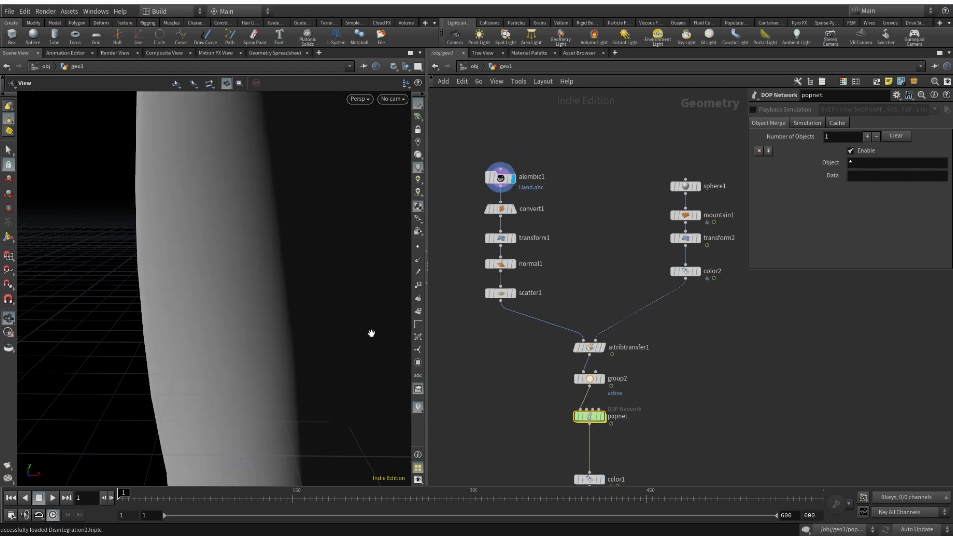
scroll(189, 304, down, 15)
drag(175, 294, 195, 385)
scroll(192, 300, up, 12)
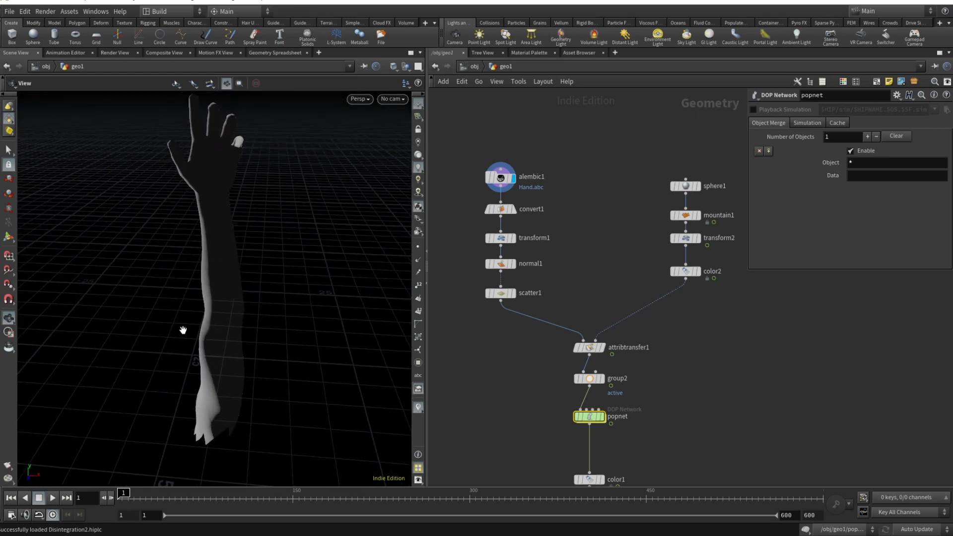
drag(183, 330, 234, 320)
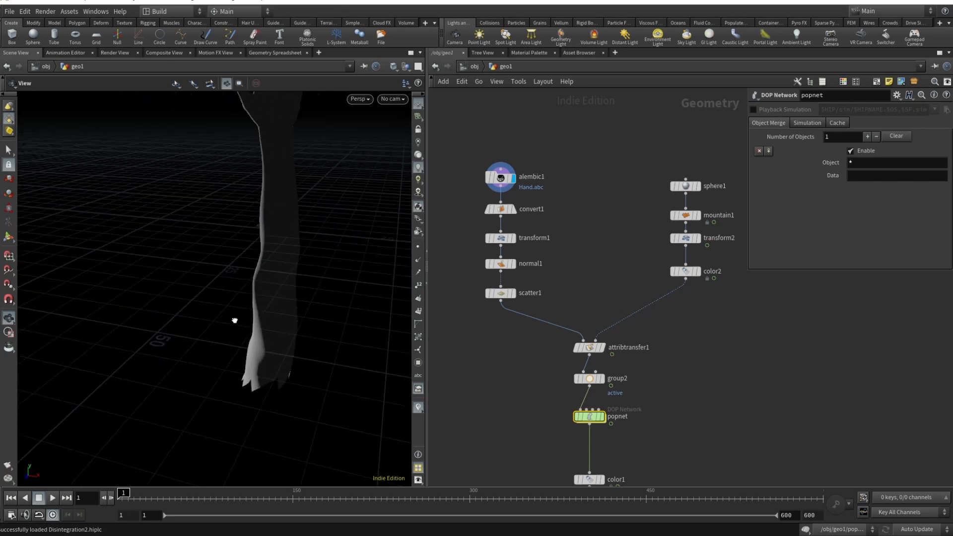
drag(288, 265, 205, 396)
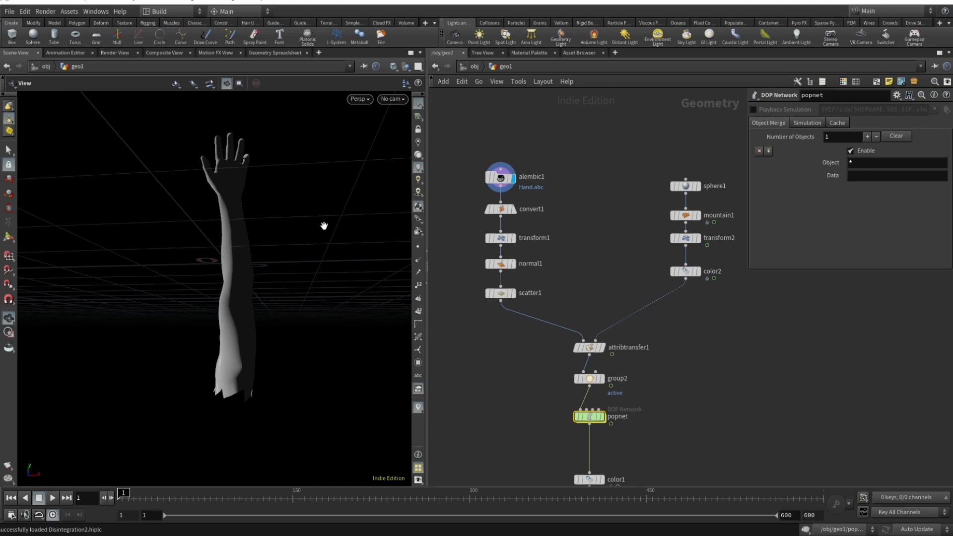
- Open the convert1 node's parameters and display its polygon version of the hand
click(500, 209)
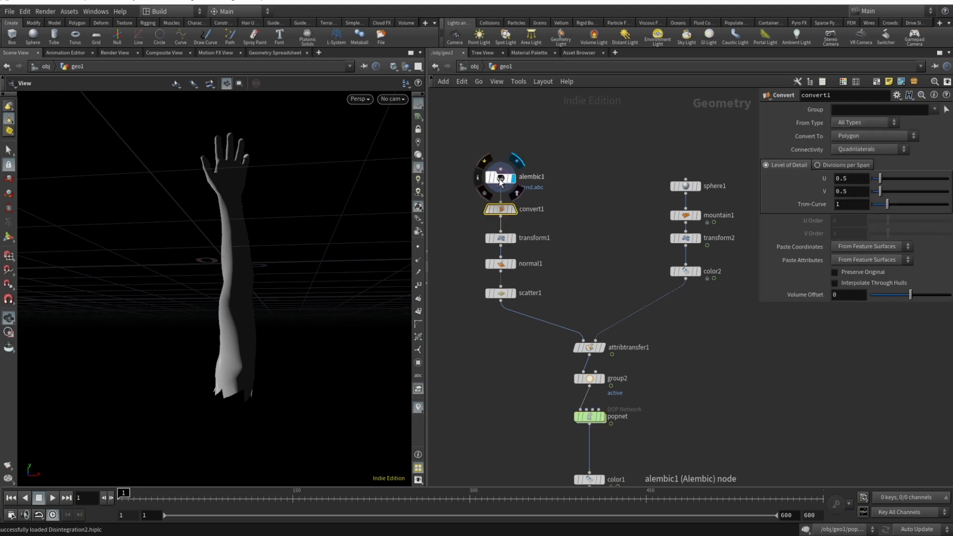
click(513, 209)
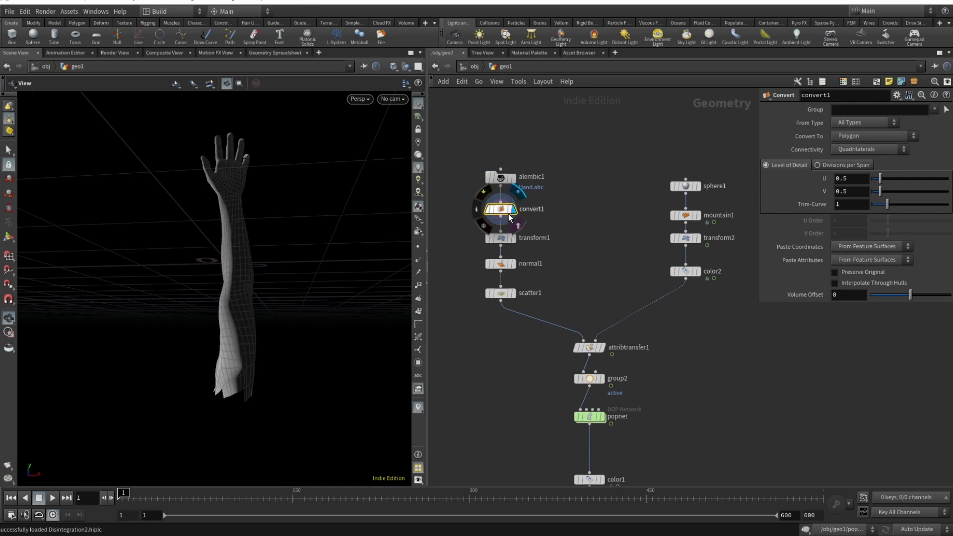
drag(227, 199, 233, 238)
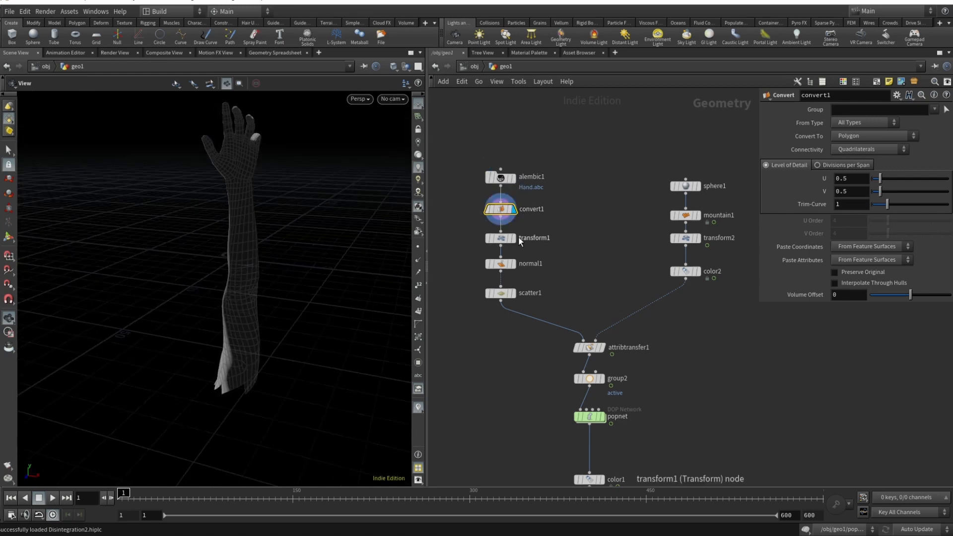
- Display the transform1 node's scaled-down hand and open the node's parameters
click(514, 238)
right_drag(243, 225, 295, 279)
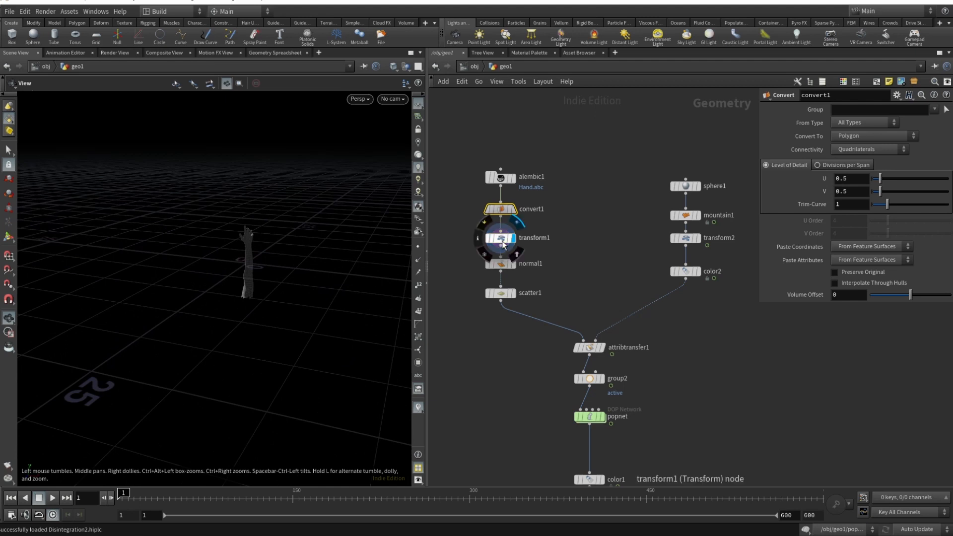
click(502, 245)
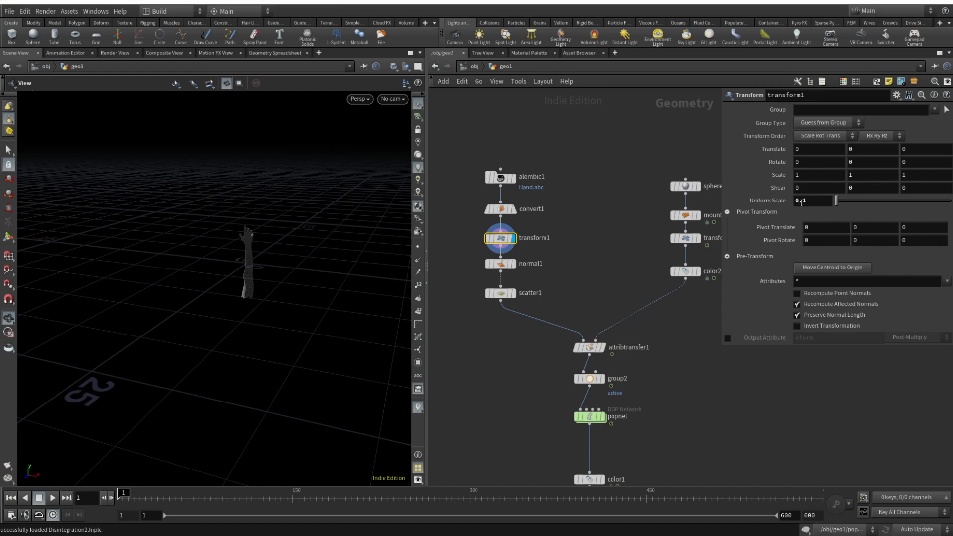
- Move the normal1 node slightly down the chain and display its recomputed normals on the hand
click(506, 265)
scroll(275, 253, up, 6)
middle_drag(162, 253, 197, 265)
drag(197, 266, 291, 251)
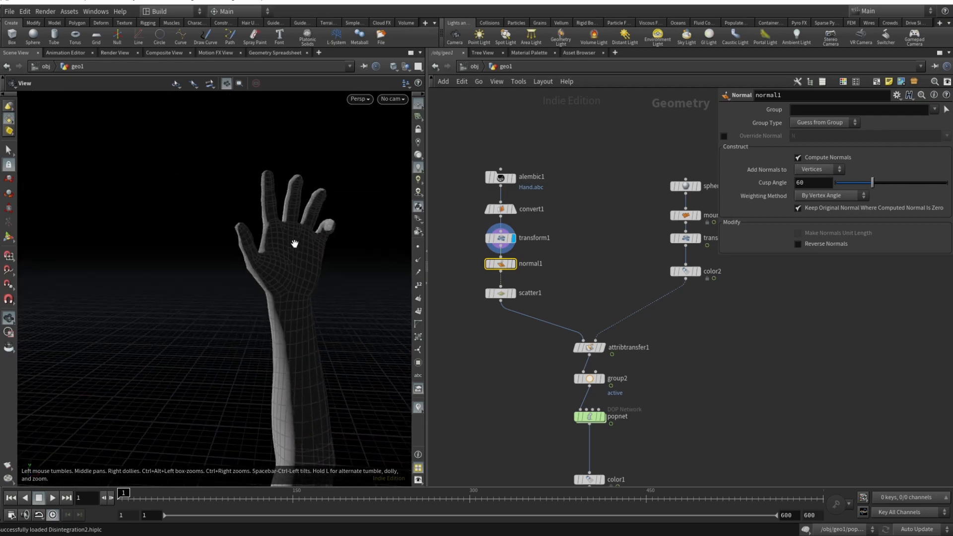
drag(499, 265, 499, 269)
click(513, 271)
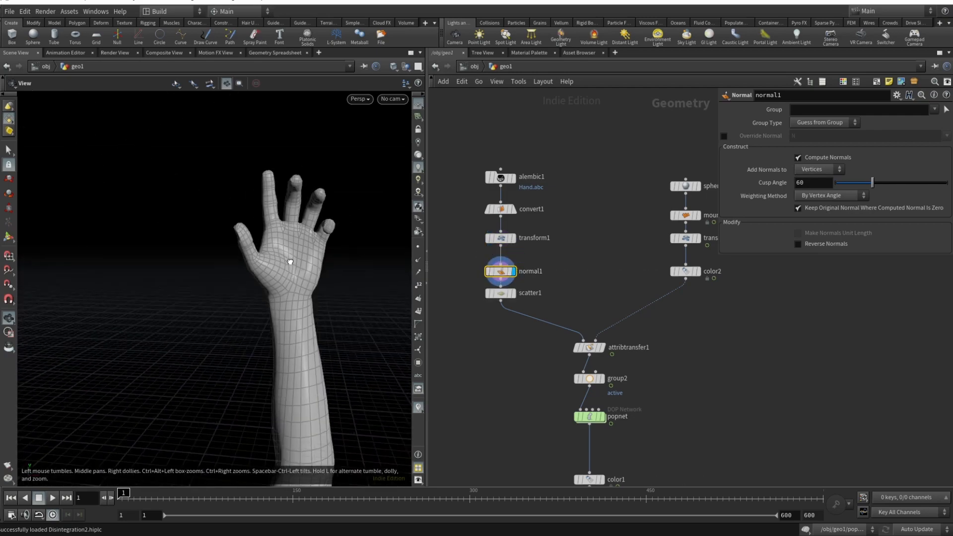
drag(286, 251, 389, 251)
- Move the scatter1 node slightly down, then display its scattered points and examine them alongside the node's parameters
drag(502, 294, 502, 305)
click(512, 304)
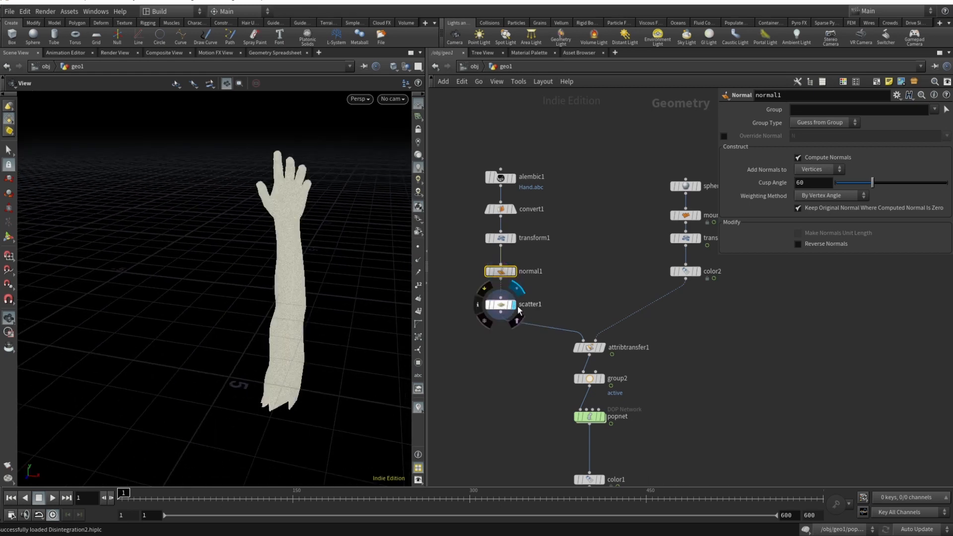
scroll(280, 186, up, 3)
scroll(281, 186, up, 5)
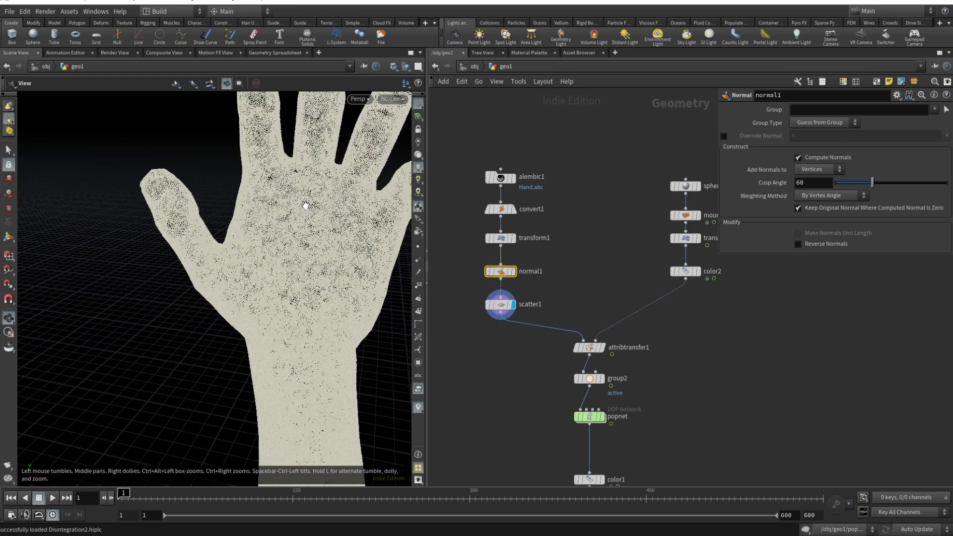
click(505, 307)
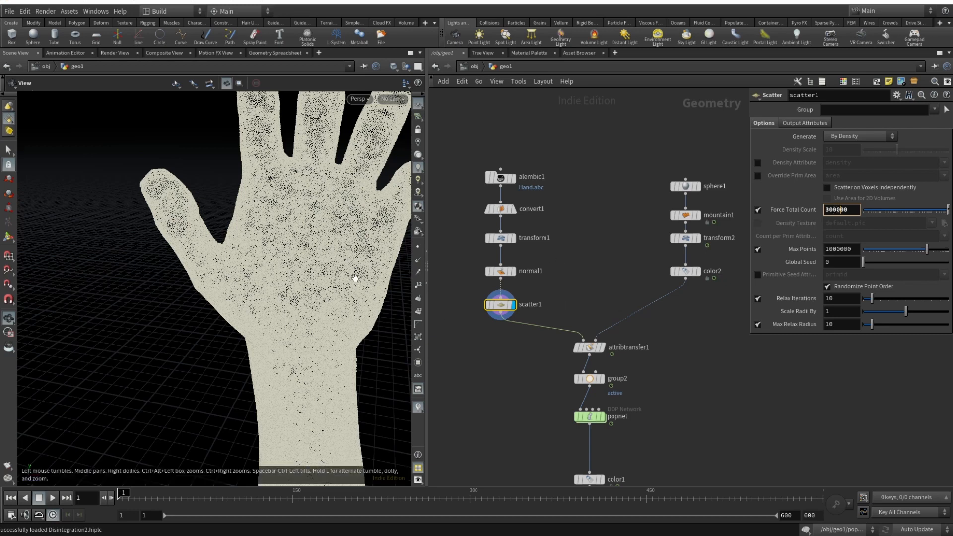
scroll(321, 245, down, 6)
middle_drag(321, 258, 252, 251)
mouse_move(506, 238)
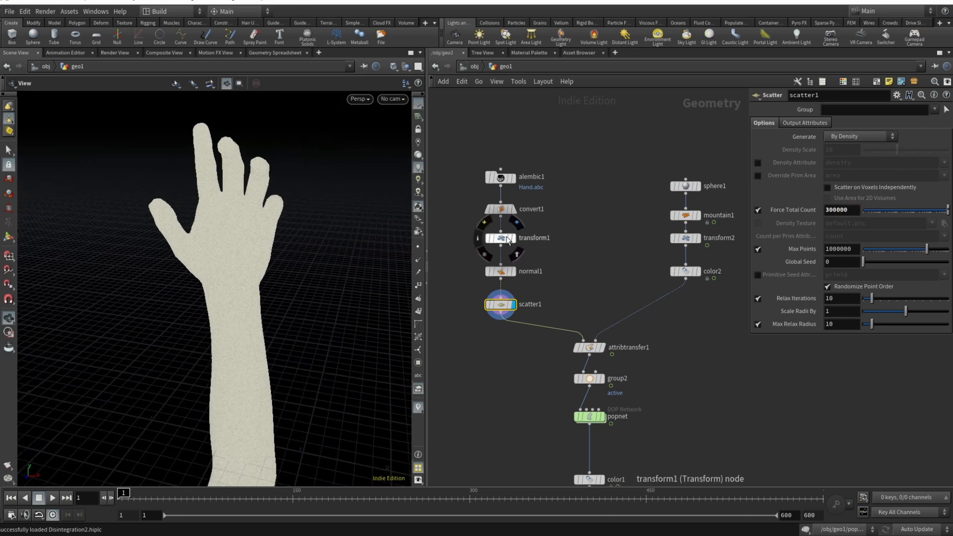
scroll(230, 315, down, 3)
middle_drag(230, 315, 270, 254)
mouse_move(271, 249)
mouse_down()
mouse_move(306, 204)
mouse_move(334, 194)
mouse_move(263, 231)
mouse_move(259, 276)
mouse_move(277, 263)
mouse_up()
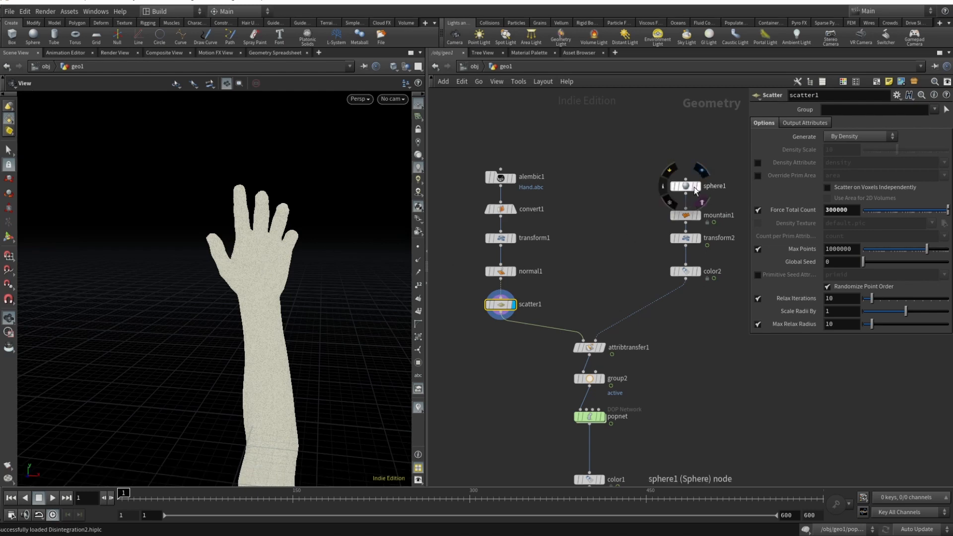
- Show sphere1 as a template beside the scattered hand and open the sphere's parameters
click(700, 199)
scroll(208, 351, down, 2)
drag(208, 351, 277, 364)
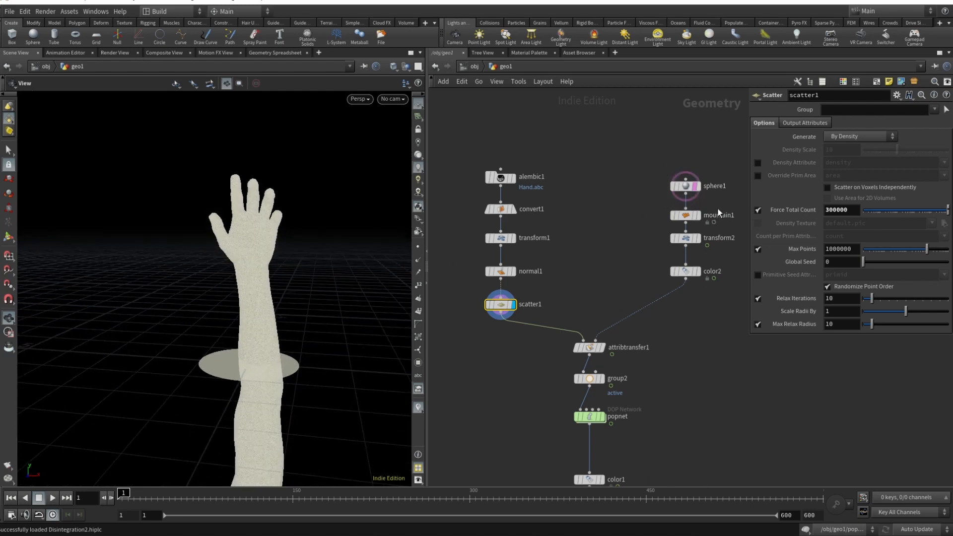
click(685, 186)
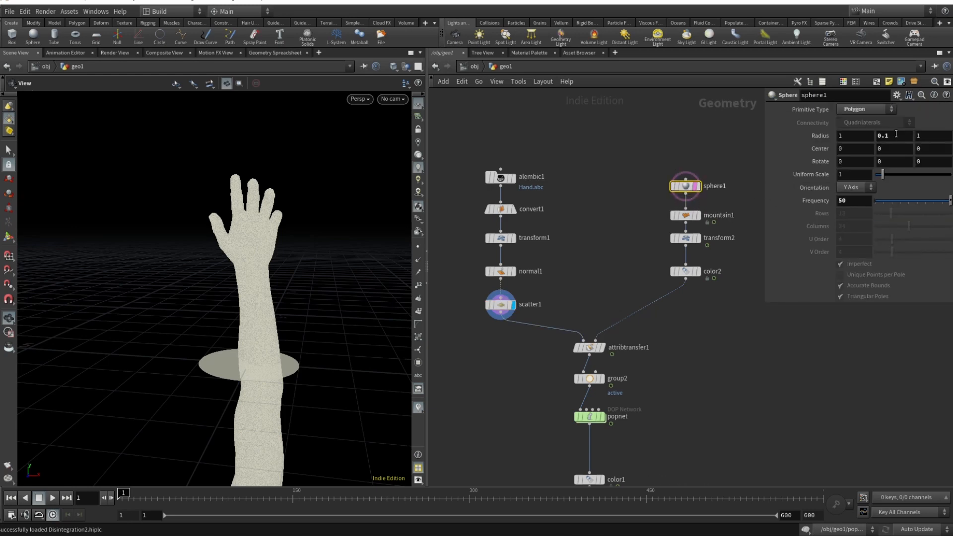
drag(215, 377, 270, 366)
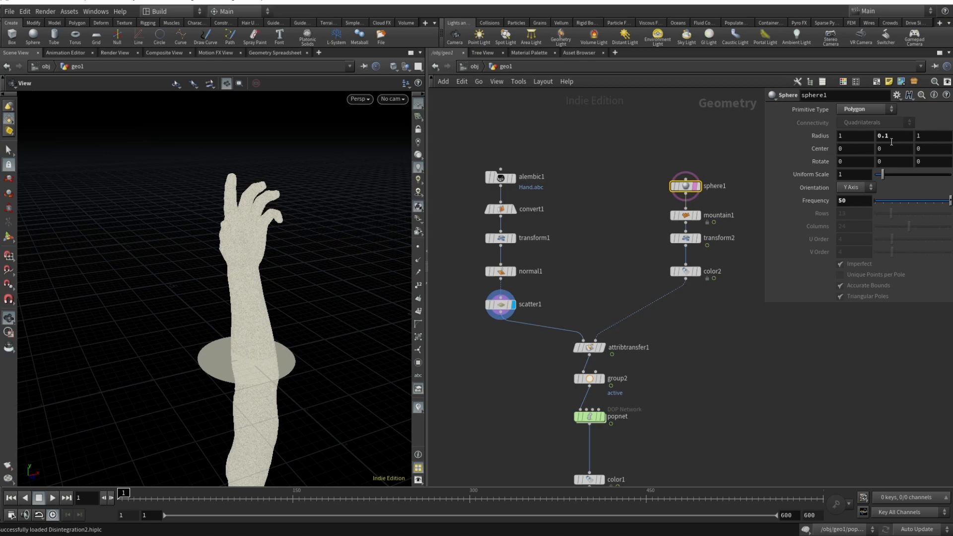
- Compare the plain sphere1 output with the noise-displaced mountain1 output in the viewport
click(698, 216)
scroll(261, 367, up, 3)
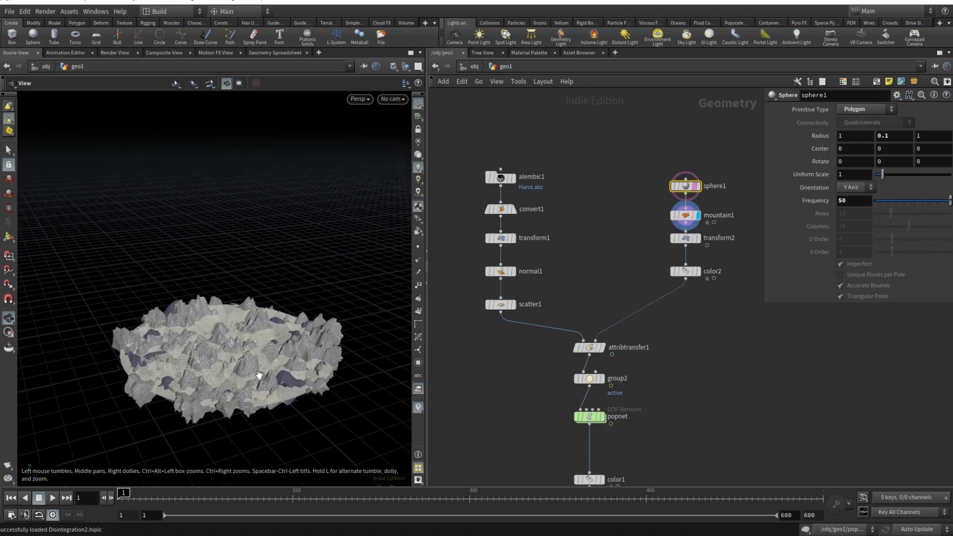
click(698, 186)
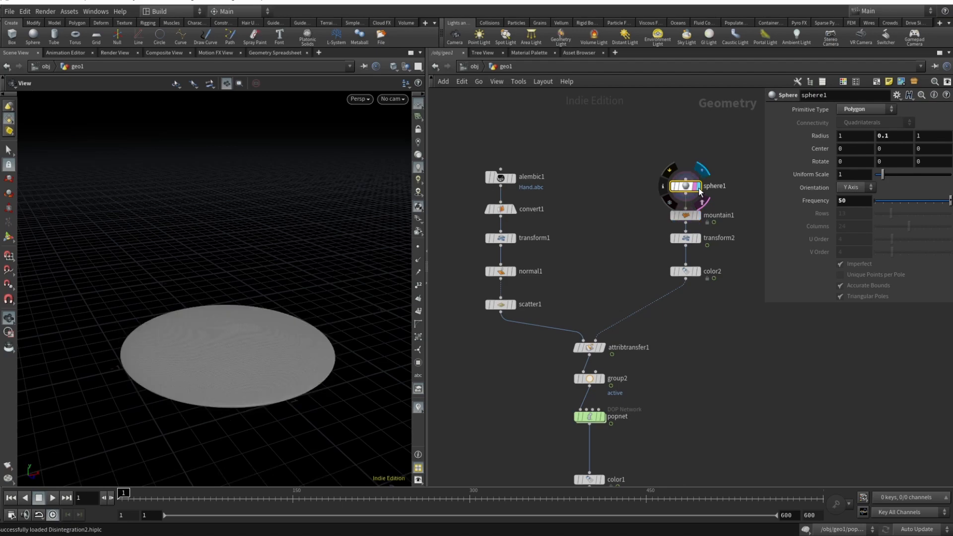
click(698, 215)
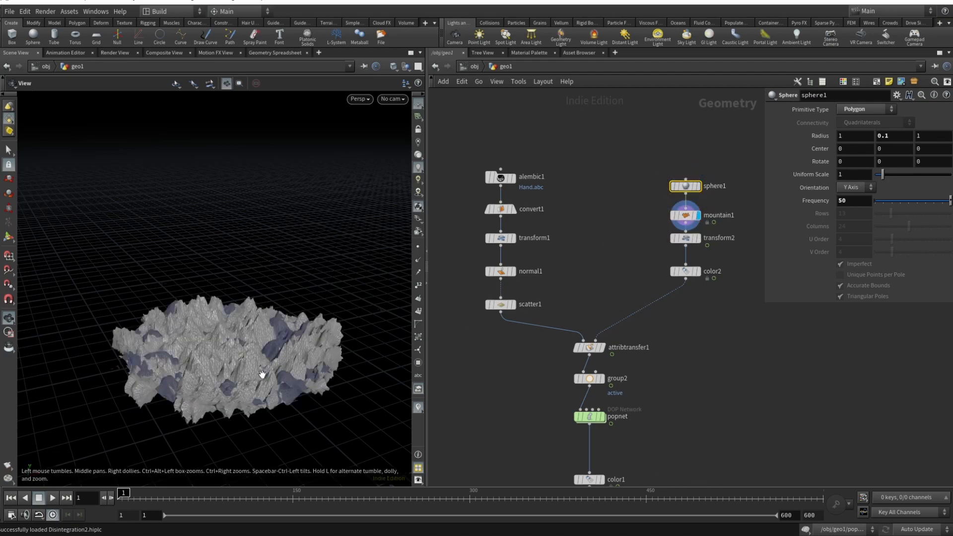
drag(262, 374, 248, 418)
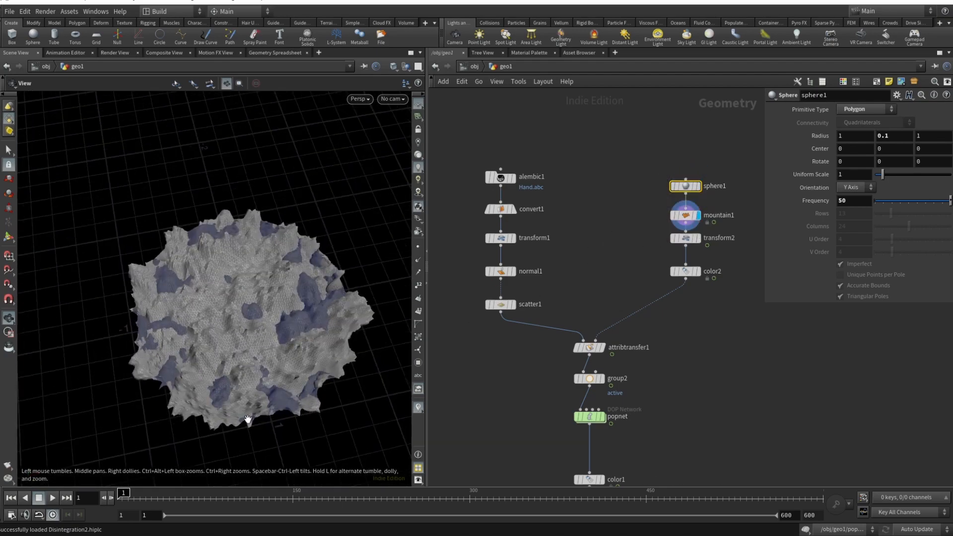
- Display the transform2 output with the normal1 hand templated beneath it for reference
click(699, 238)
scroll(288, 293, down, 10)
drag(290, 292, 295, 233)
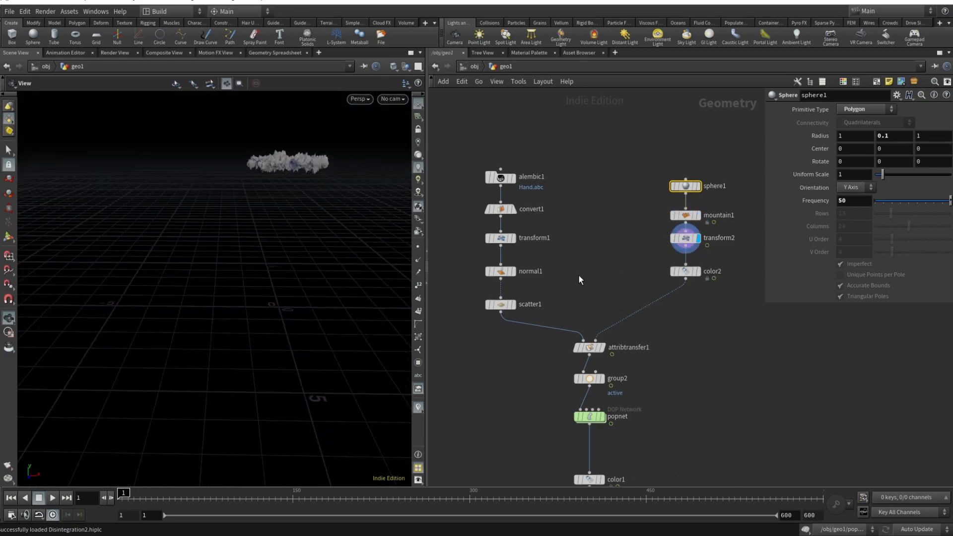
click(510, 271)
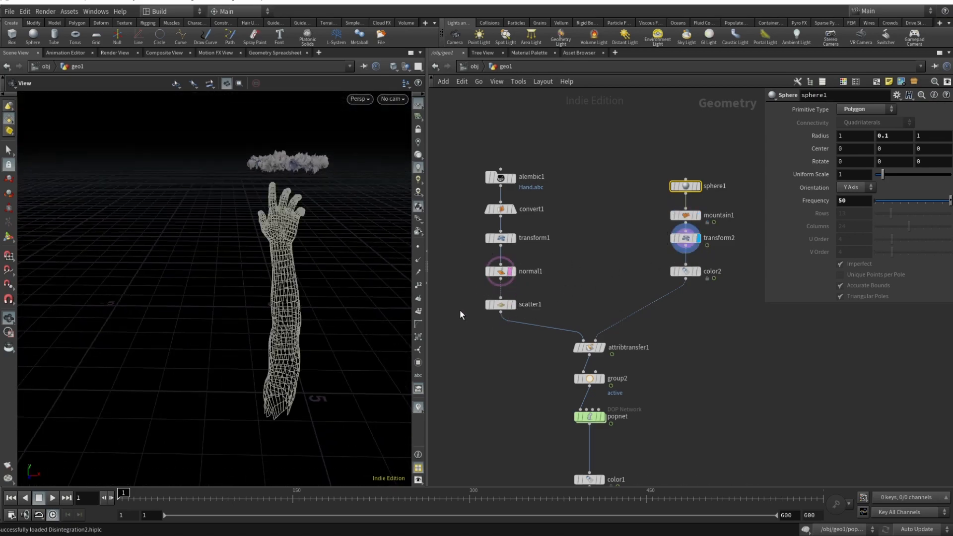
- Open transform2's parameters, examine the Y Translate expression, and scrub the timeline from the first frame
click(694, 236)
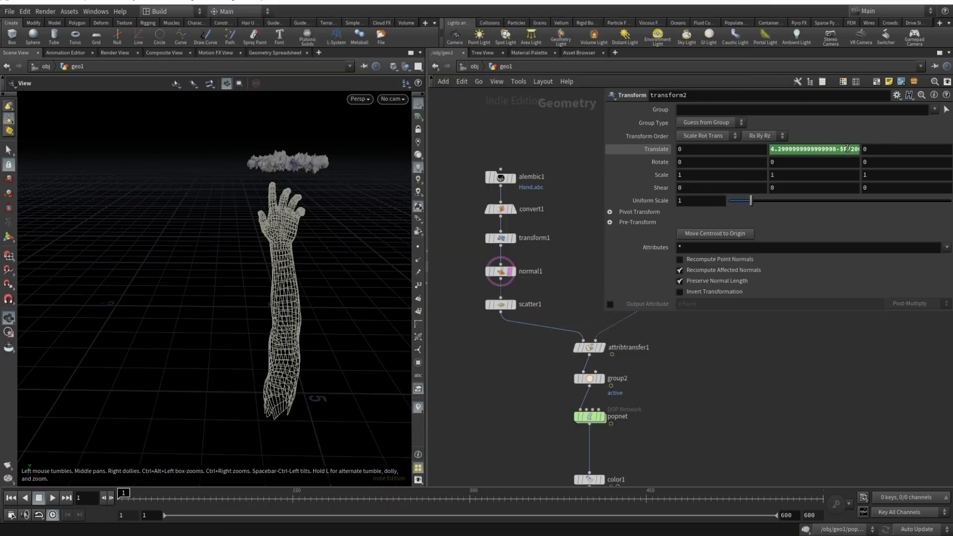
click(847, 148)
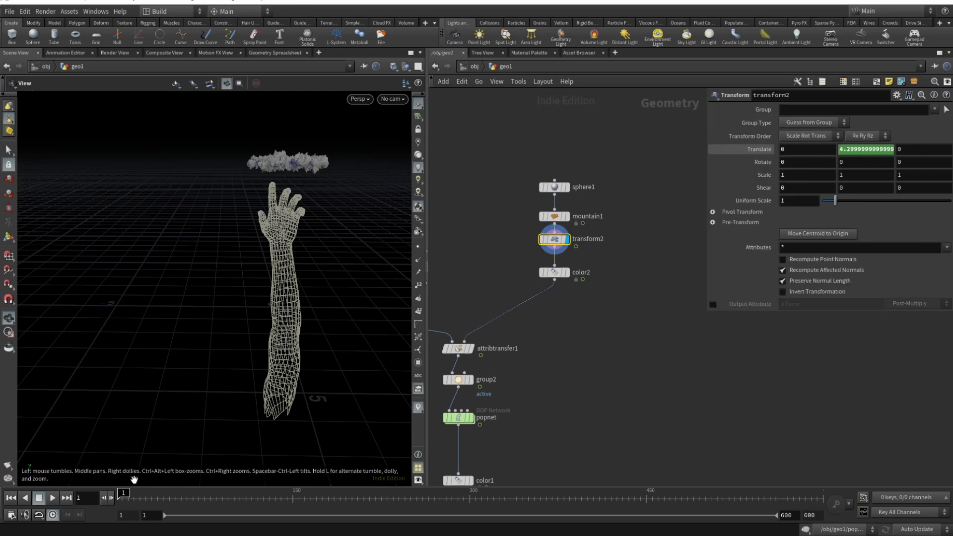
mouse_move(123, 496)
mouse_down()
mouse_move(614, 522)
mouse_move(807, 517)
mouse_move(122, 520)
mouse_move(950, 520)
mouse_move(117, 514)
mouse_up()
- Try 100 and 50 as the $F divisor in transform2's Y Translate expression, scrubbing the timeline to check the descent speed
click(869, 149)
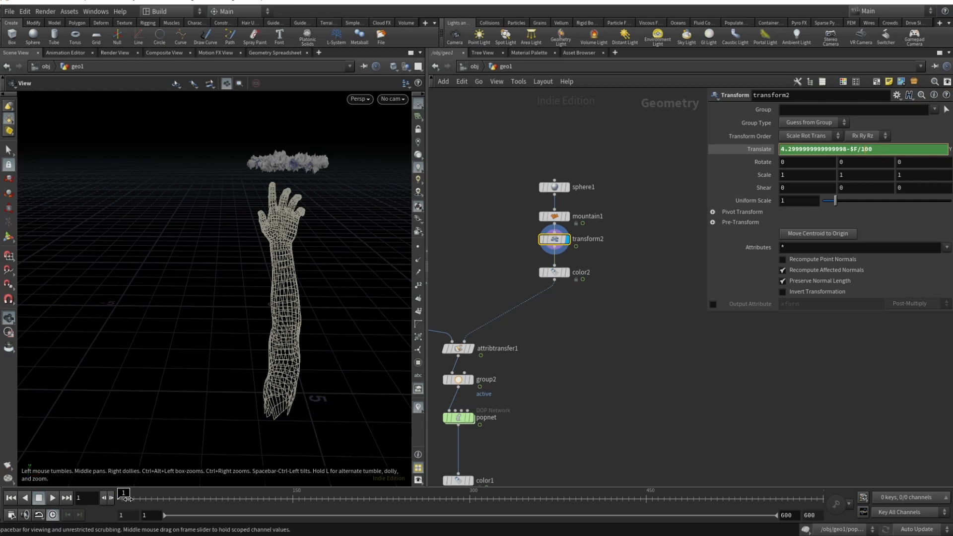
key(Return)
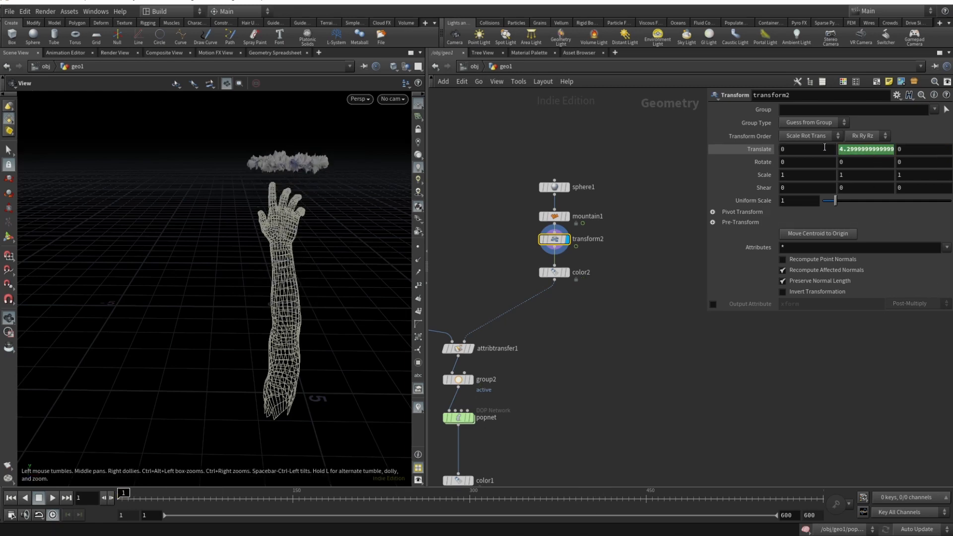
click(856, 150)
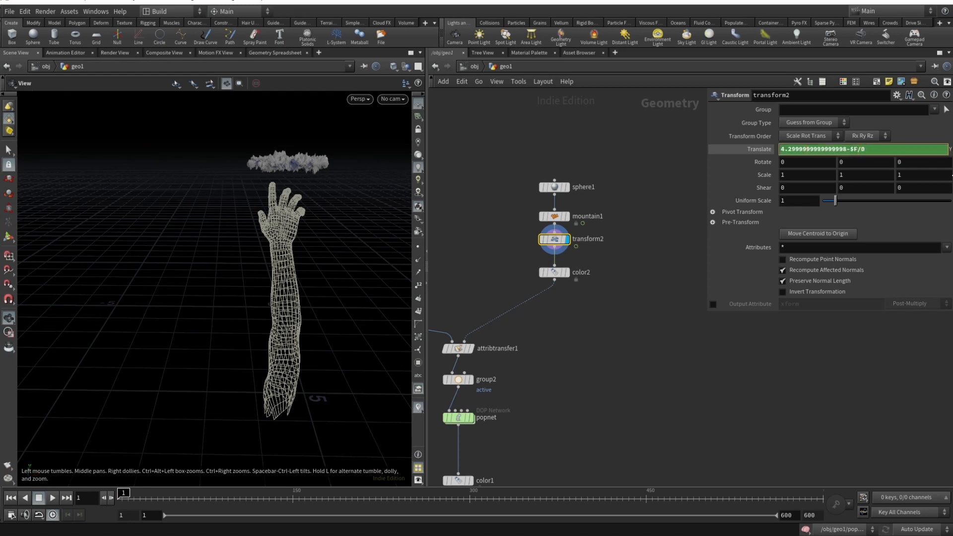
mouse_move(135, 496)
mouse_down()
mouse_move(548, 496)
mouse_move(140, 496)
mouse_up()
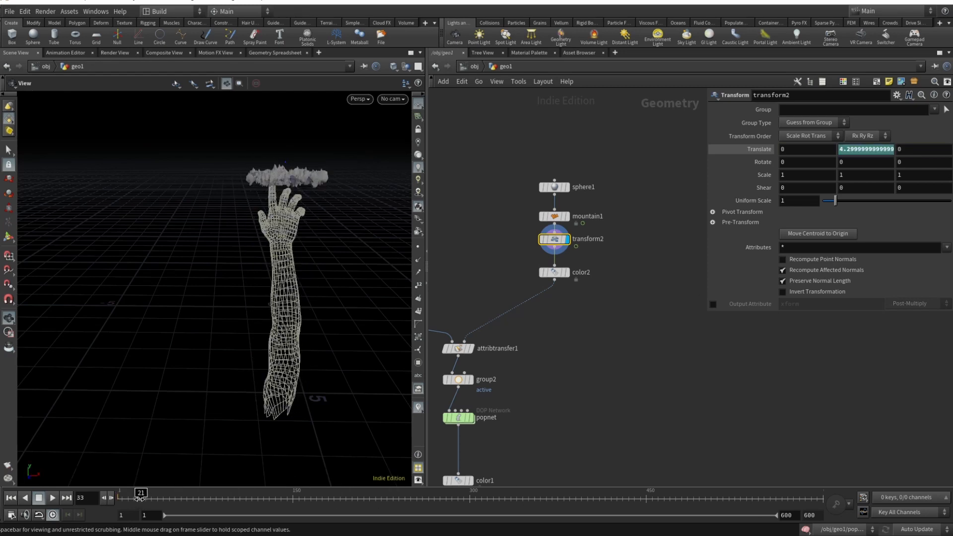
click(888, 151)
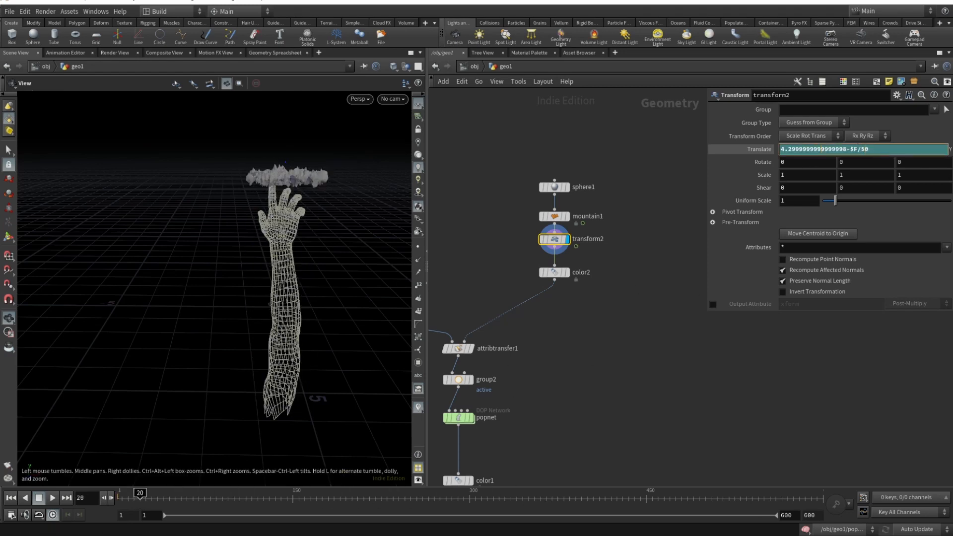
key(Return)
- Examine mountain1's Time expression and scrub the timeline to check how the noise evolves, finishing on the first frame
click(557, 218)
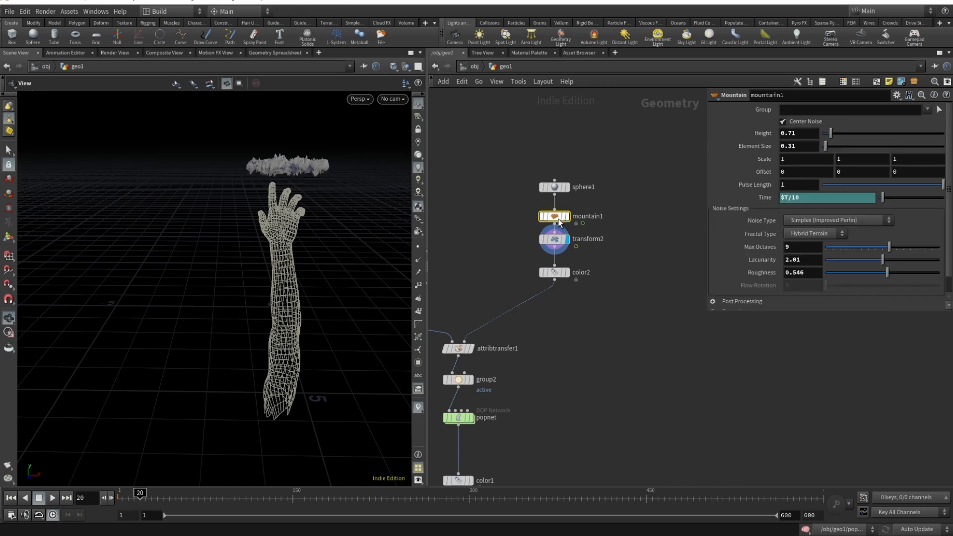
drag(555, 212, 555, 210)
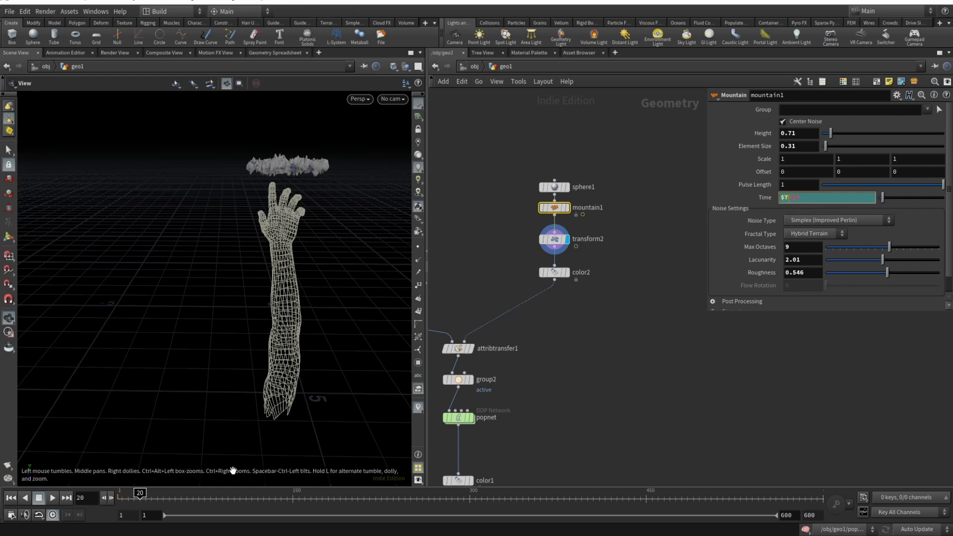
drag(141, 500, 260, 493)
scroll(304, 222, up, 10)
scroll(273, 257, down, 3)
mouse_move(294, 491)
mouse_down()
mouse_move(373, 494)
mouse_move(234, 504)
mouse_move(465, 495)
mouse_move(129, 496)
mouse_up()
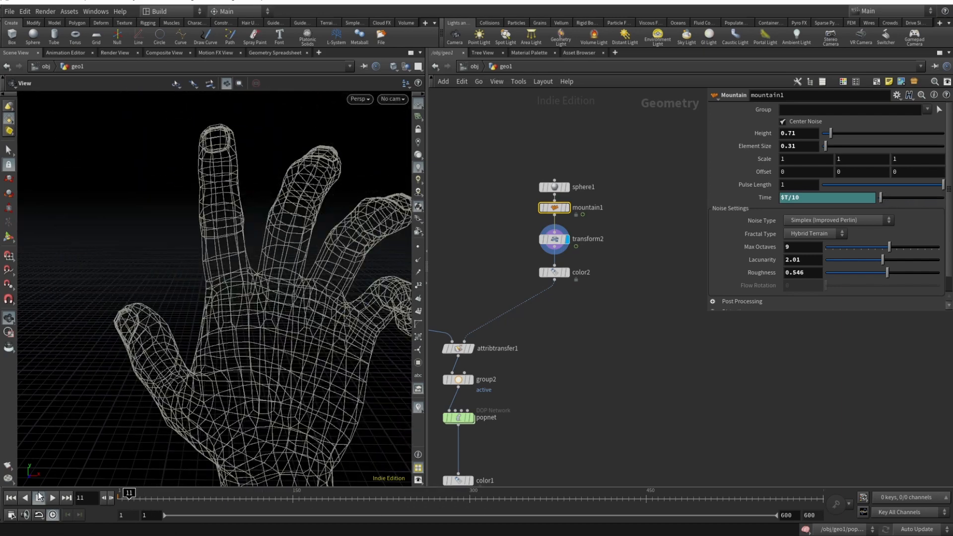
click(11, 497)
- Display the color2 output and examine its constant black color on the noise-displaced sphere
click(566, 271)
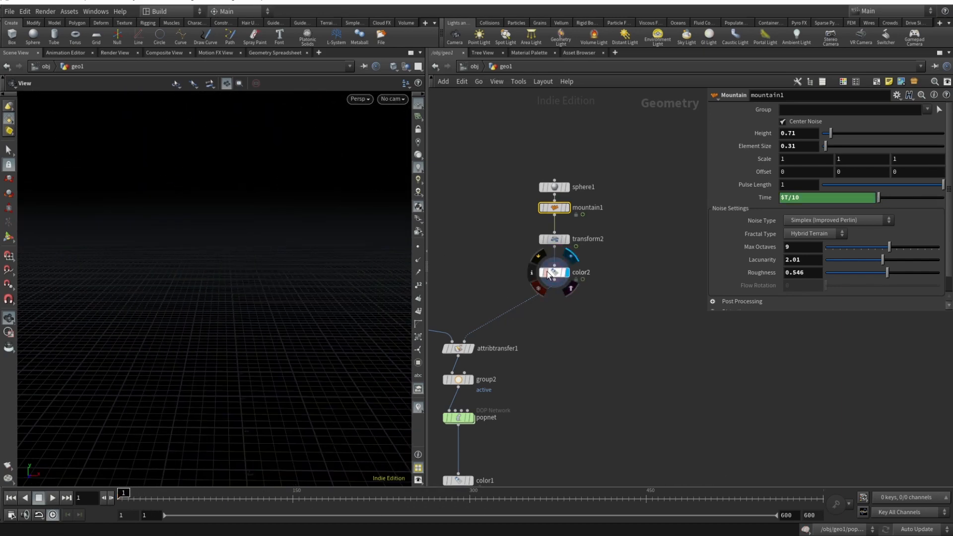
click(554, 272)
drag(266, 364, 249, 275)
middle_drag(249, 275, 245, 271)
scroll(252, 260, up, 1)
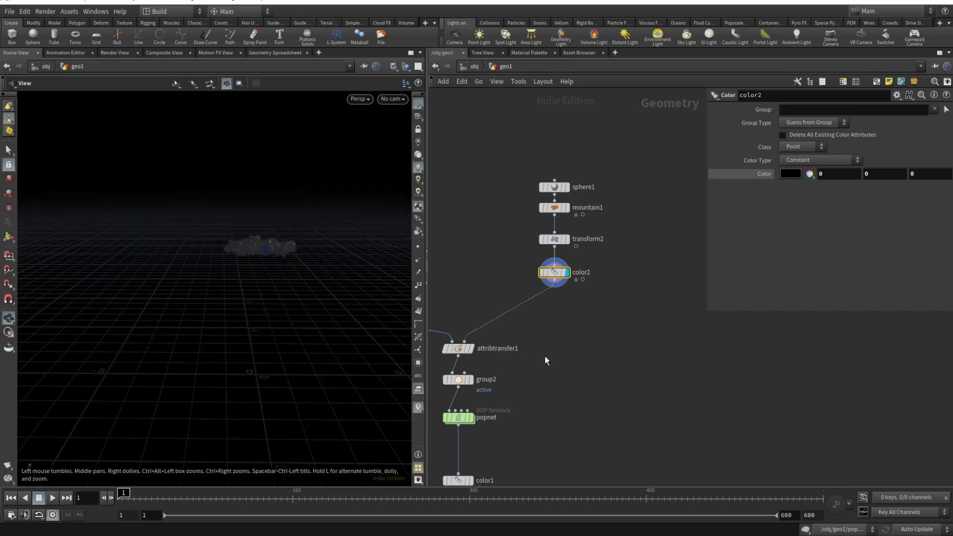
- Display the attribtransfer1 output and scrub from frame 1 to 230 to check the Cd transfer onto the hand points
click(459, 351)
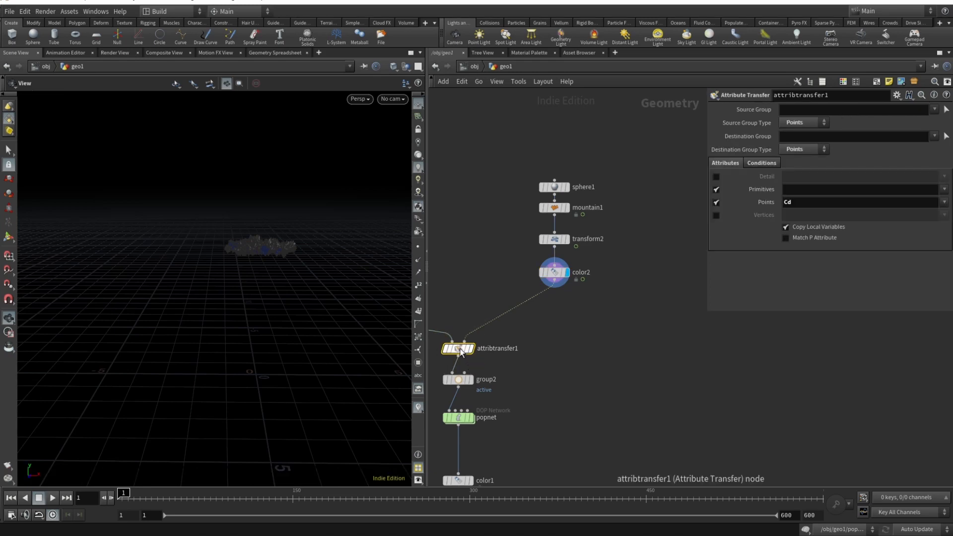
middle_drag(461, 351, 577, 341)
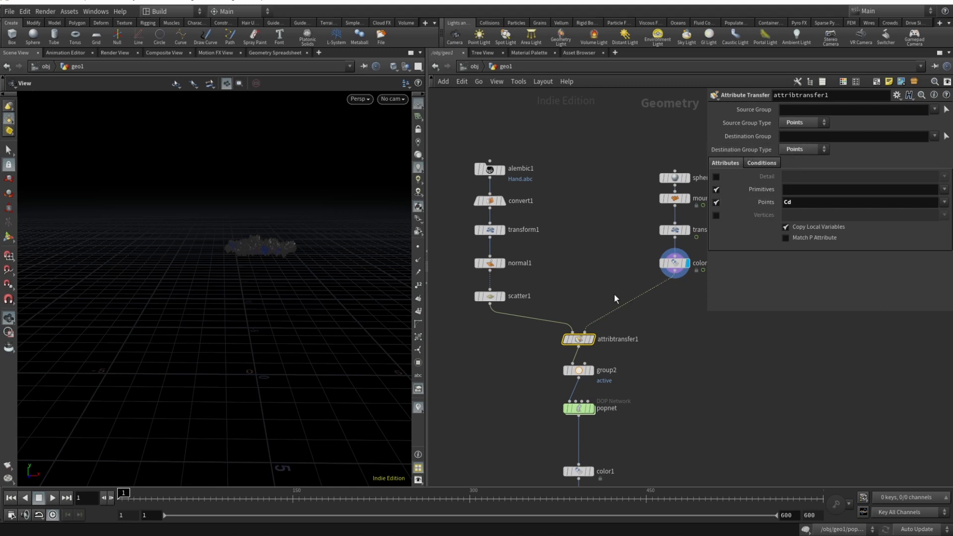
click(591, 339)
scroll(330, 291, up, 2)
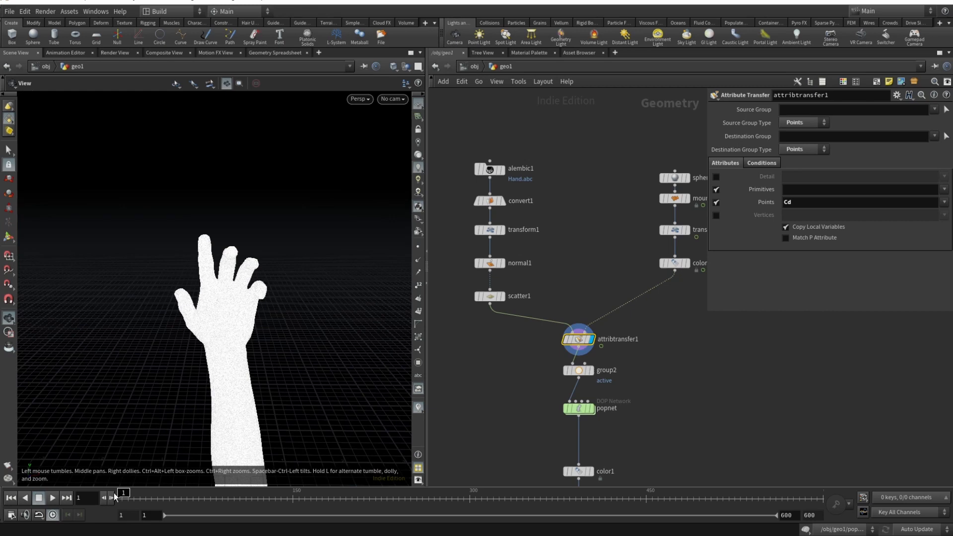
mouse_move(114, 496)
mouse_down()
mouse_move(297, 497)
mouse_move(323, 510)
mouse_move(347, 497)
mouse_move(469, 497)
mouse_move(385, 497)
mouse_up()
- Try Blend Width values of 0.29 and 0.1 in attribtransfer1's conditions, and settle on 0
click(751, 165)
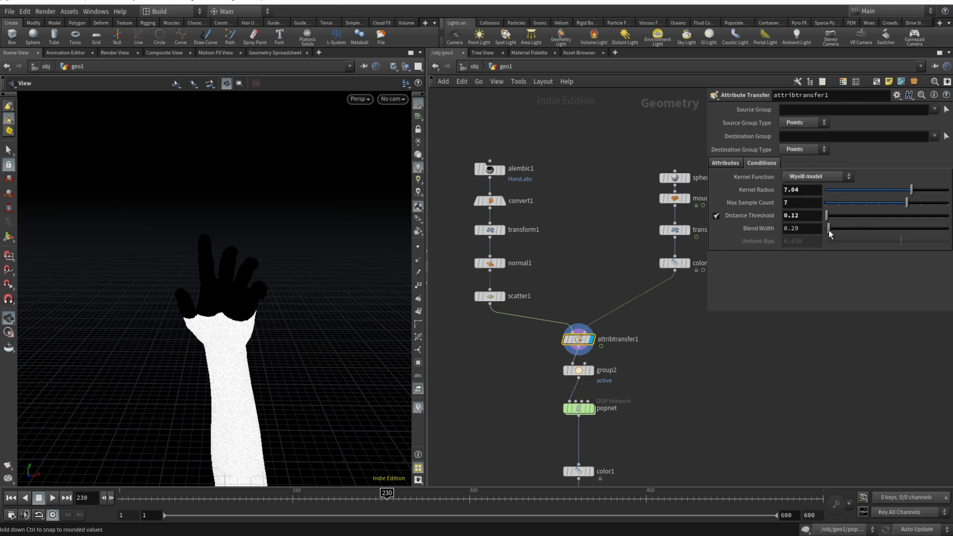
click(809, 228)
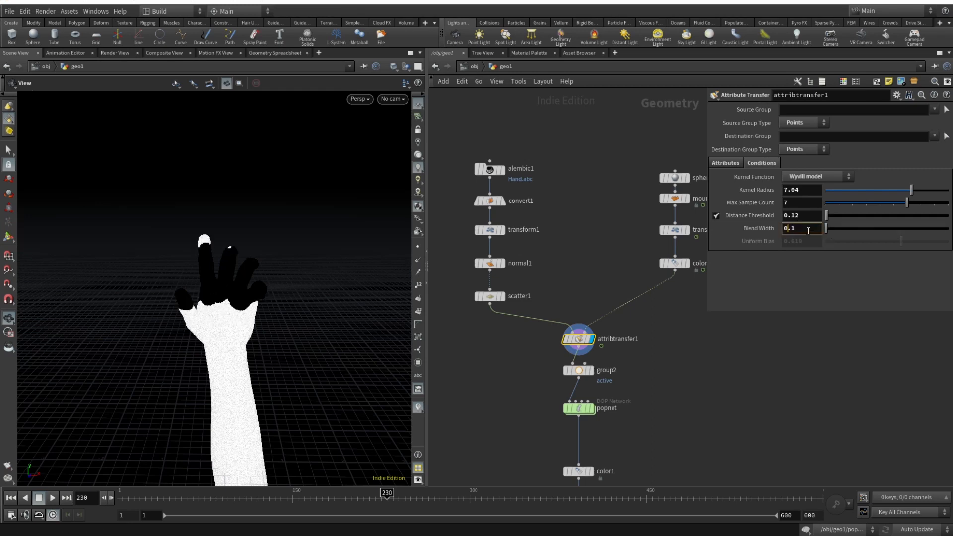
middle_drag(809, 228, 779, 276)
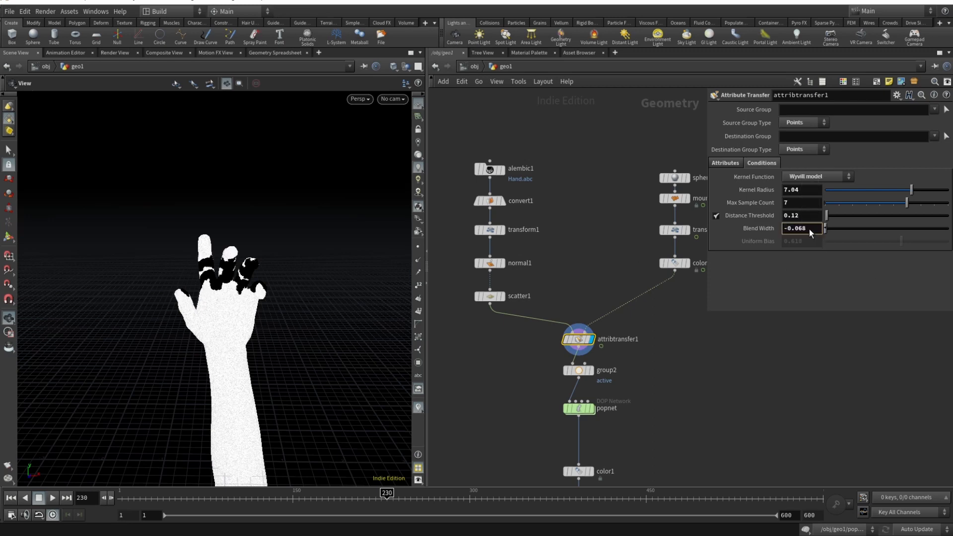
drag(243, 302, 237, 369)
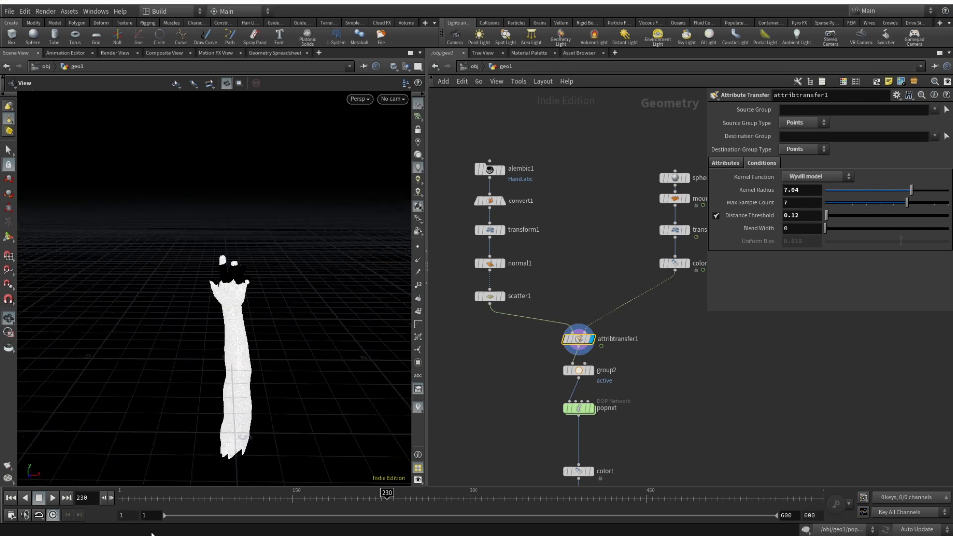
mouse_move(123, 496)
mouse_down()
mouse_move(718, 499)
mouse_move(120, 498)
mouse_up()
scroll(200, 270, up, 10)
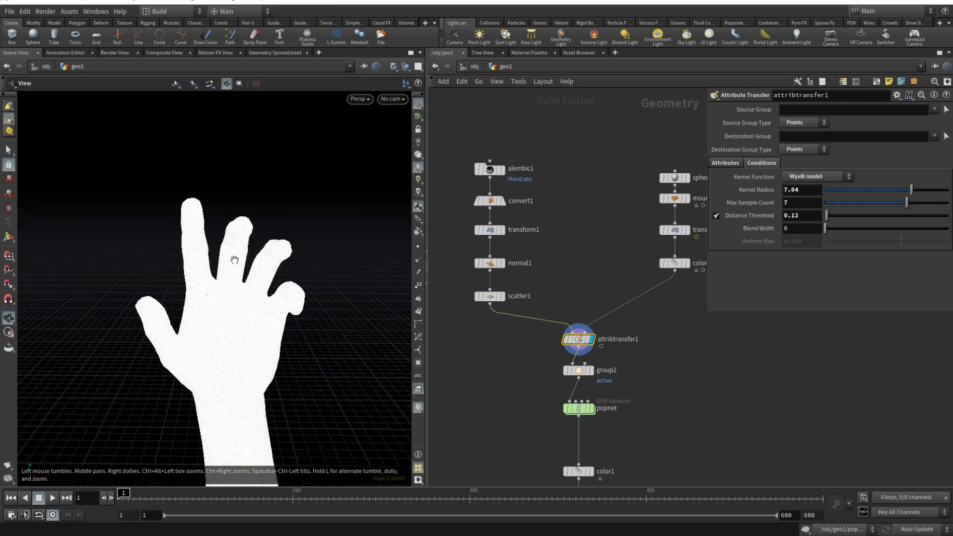
click(579, 372)
mouse_move(580, 372)
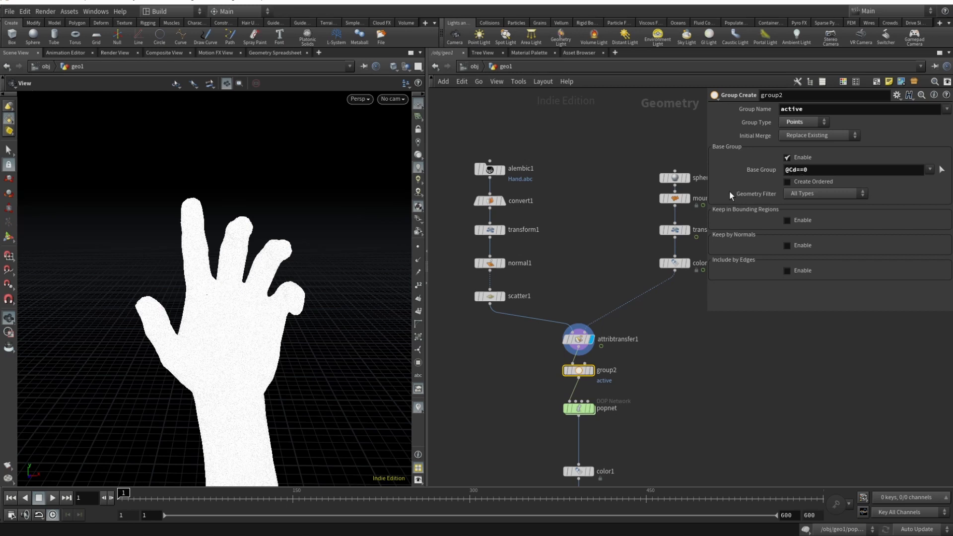
click(592, 370)
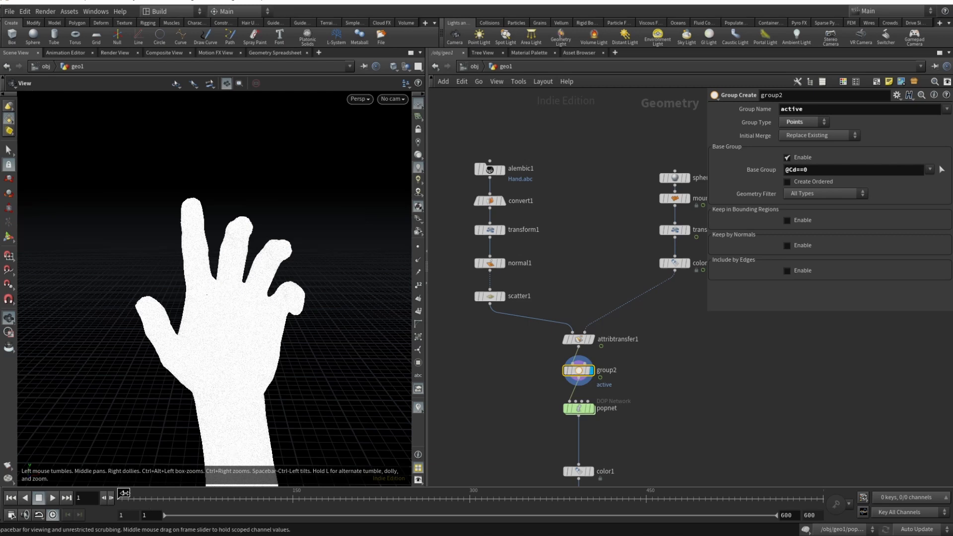
drag(124, 492, 570, 514)
- Enter the popnet network and play the particle simulation from the first frame, stopping at frame 78
middle_drag(580, 408, 577, 318)
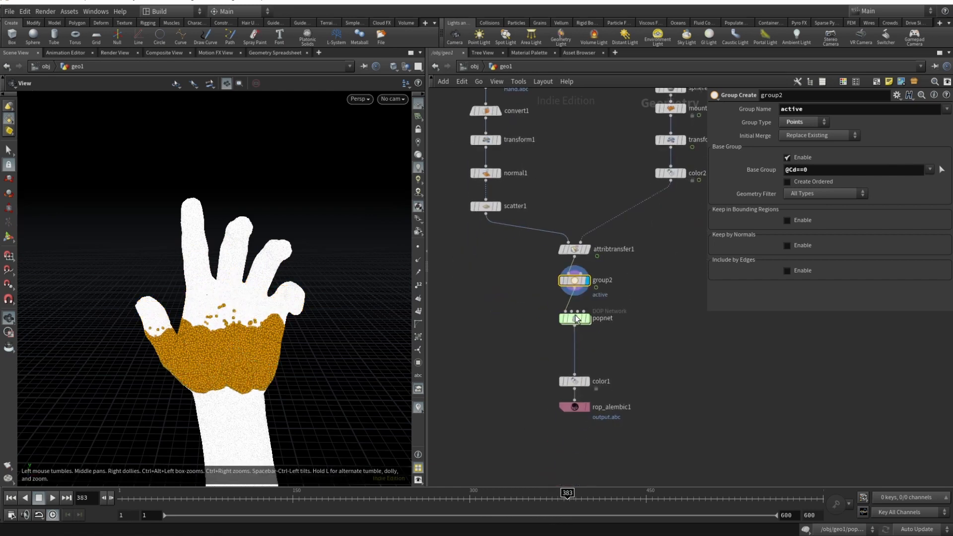
click(576, 318)
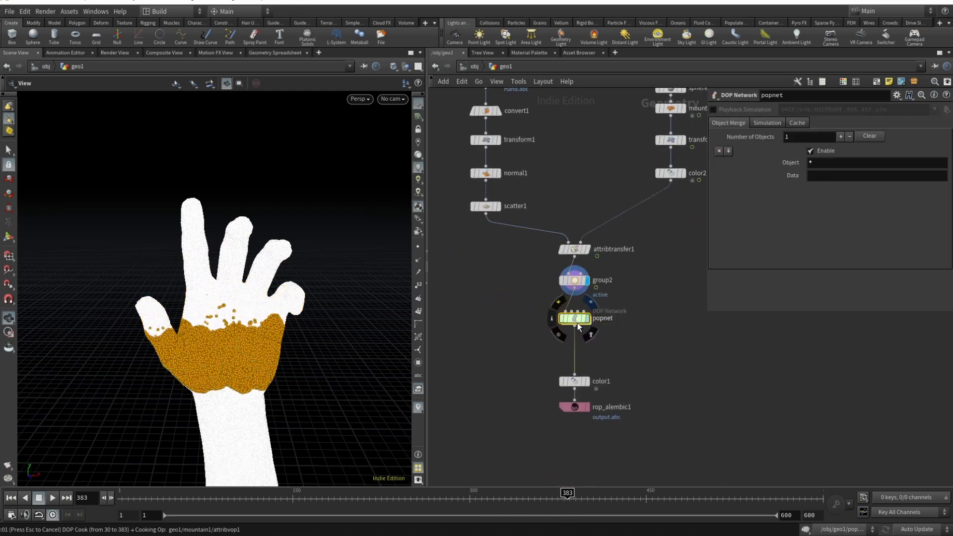
double_click(576, 321)
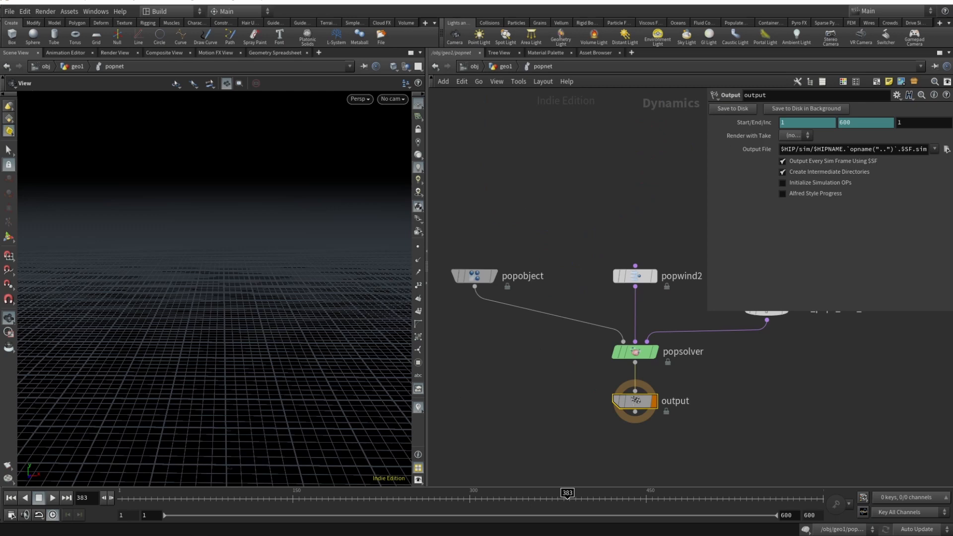
click(10, 498)
click(53, 497)
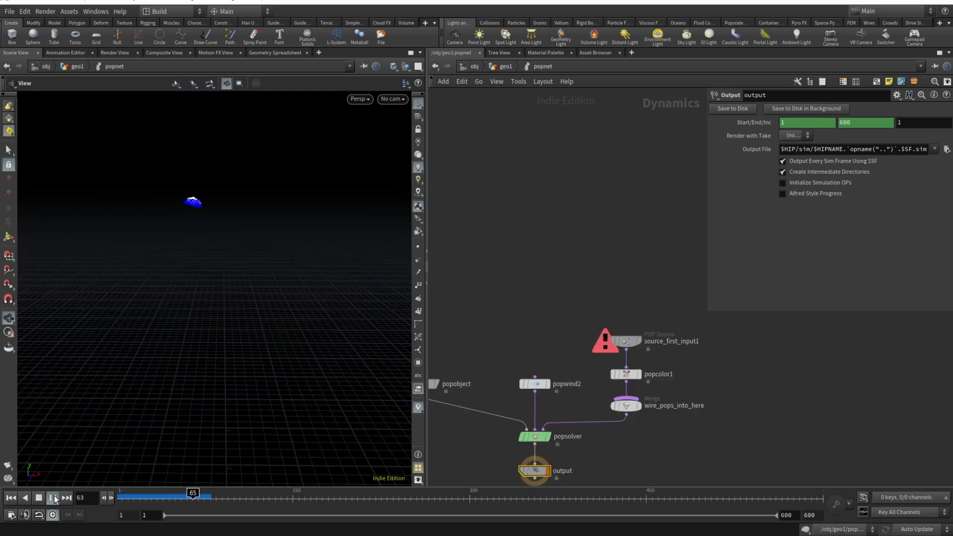
click(53, 497)
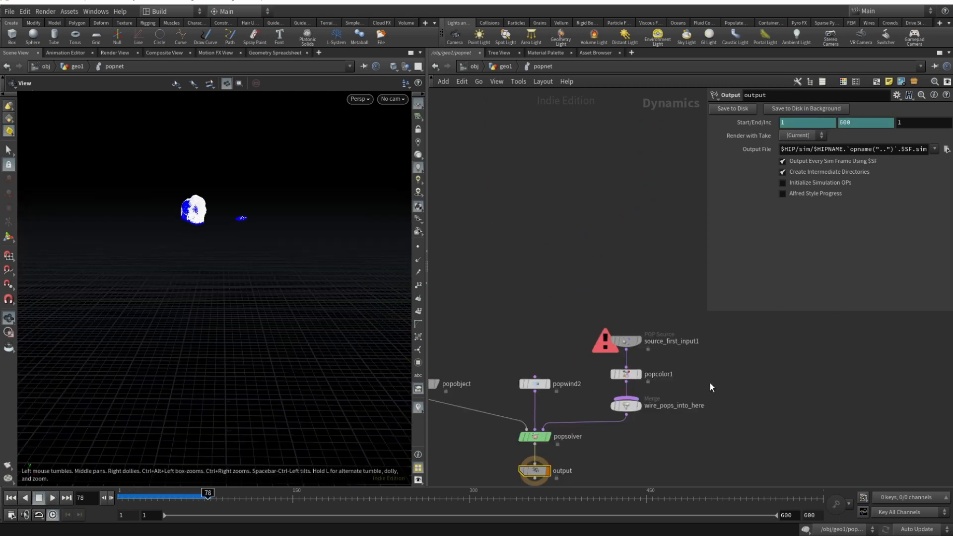
- Examine source_first_input1's source group, constant birth rate and life expectancy settings
click(625, 341)
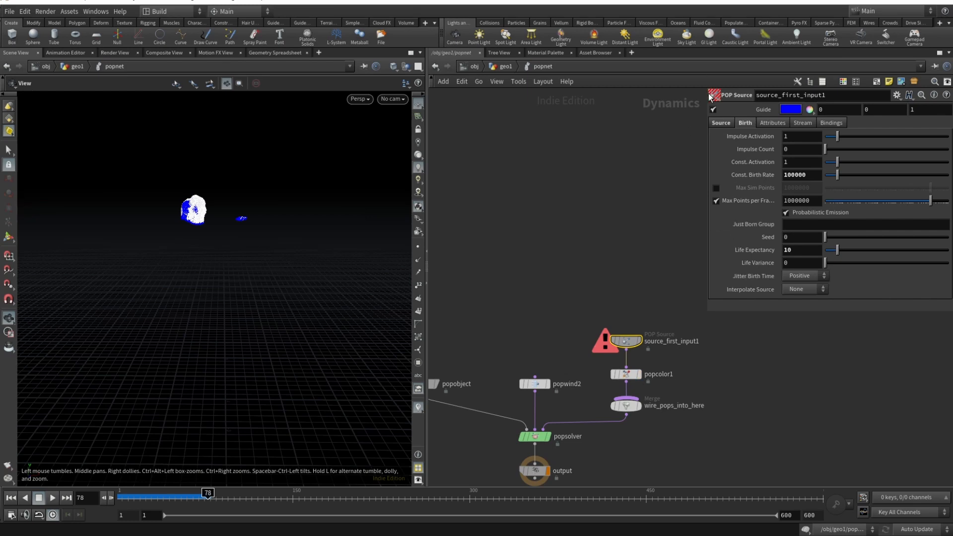
click(720, 123)
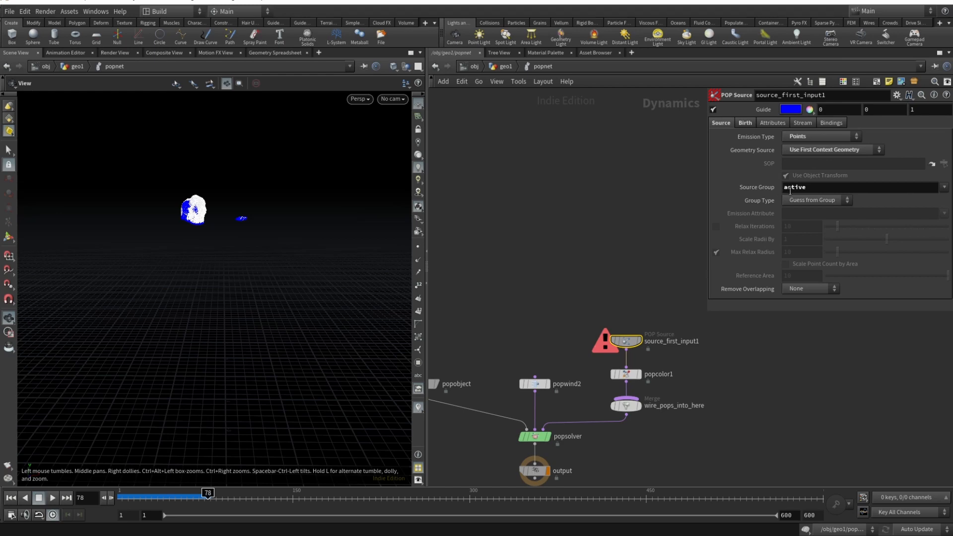
click(746, 123)
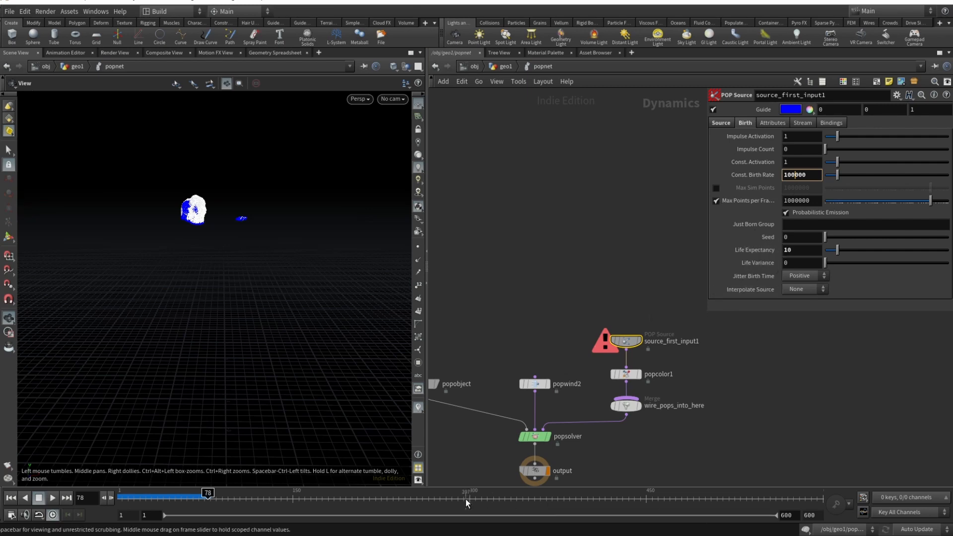
drag(364, 254, 312, 230)
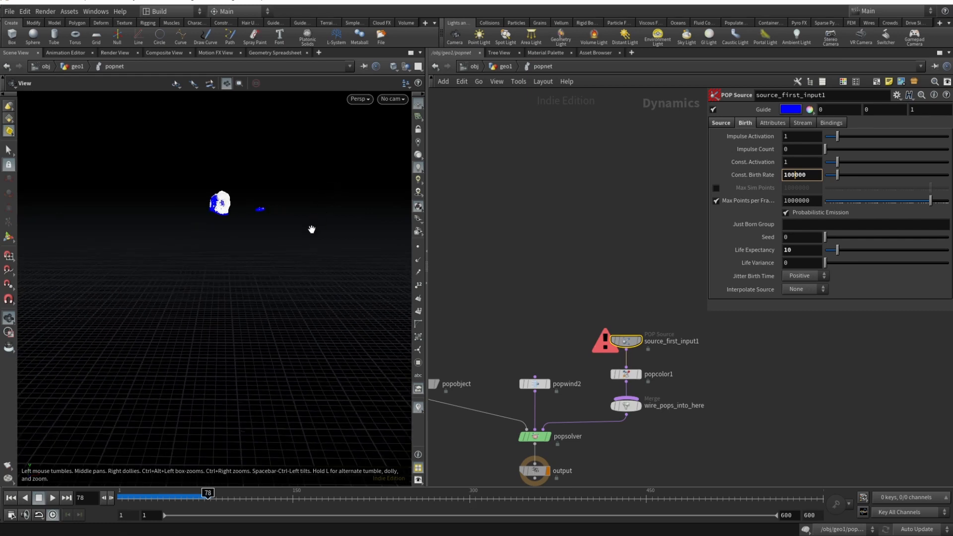
click(800, 249)
- Try magenta as popcolor1's particle color with the output node displayed, and restore white
click(627, 373)
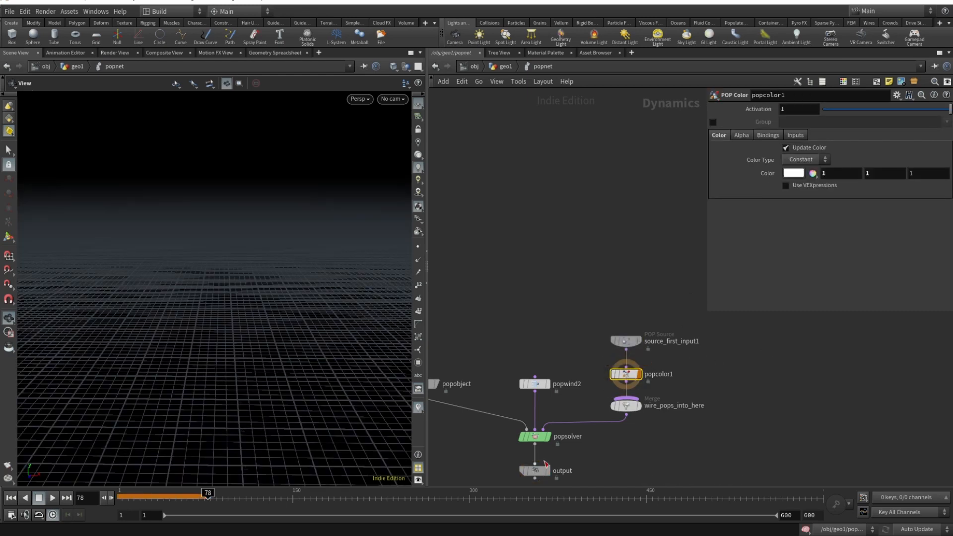
middle_drag(575, 454, 579, 427)
click(553, 445)
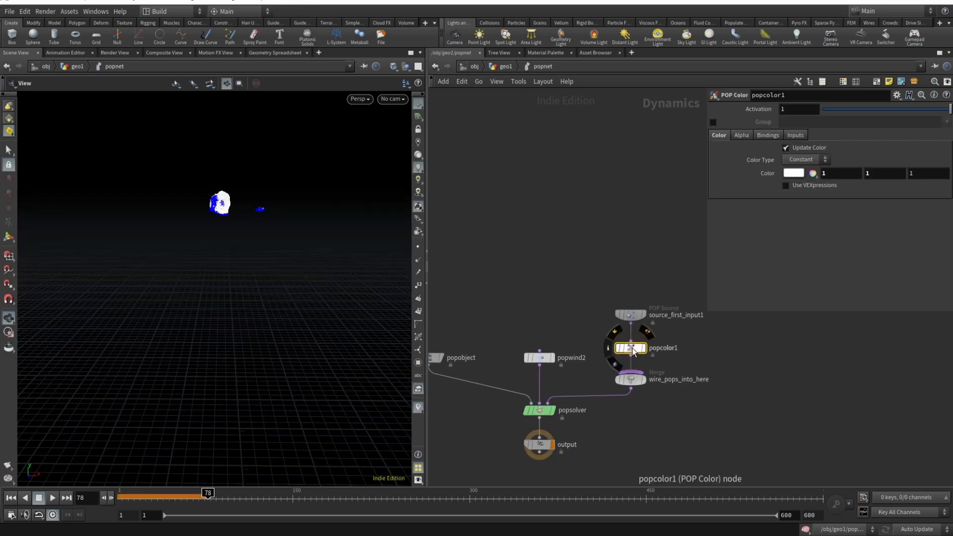
click(793, 172)
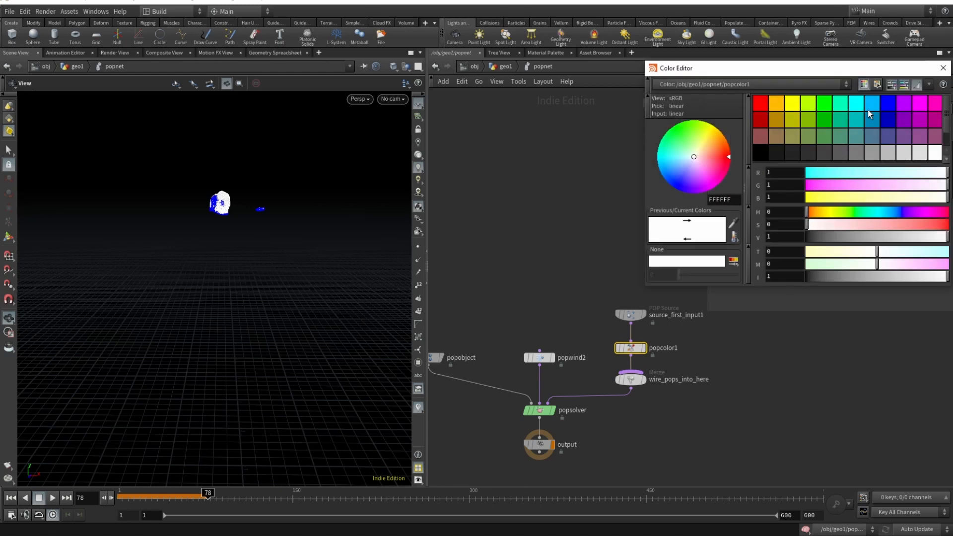
click(919, 104)
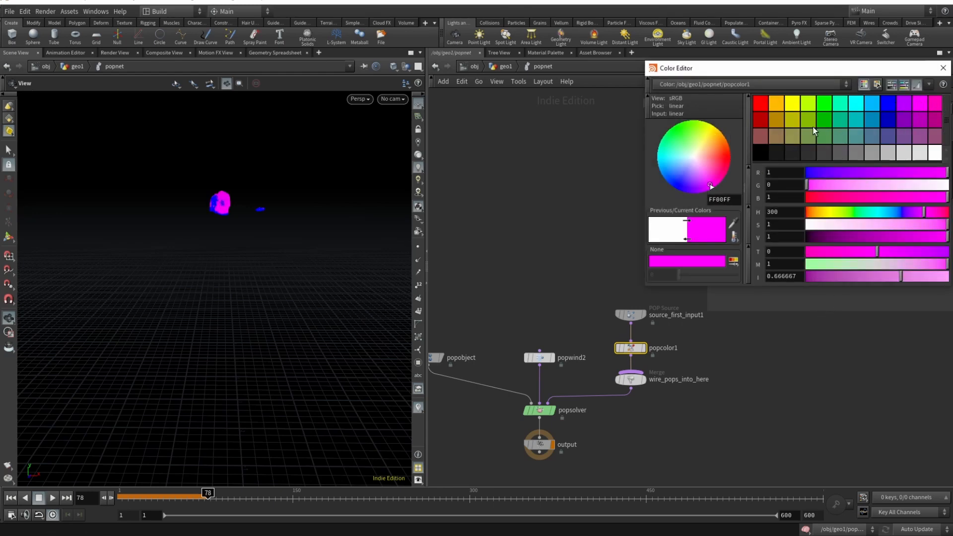
click(935, 152)
- Examine popwind2's wind and noise parameters, rewind to frame 1, and review popobject's Collisions, Physical and Guides settings
click(538, 357)
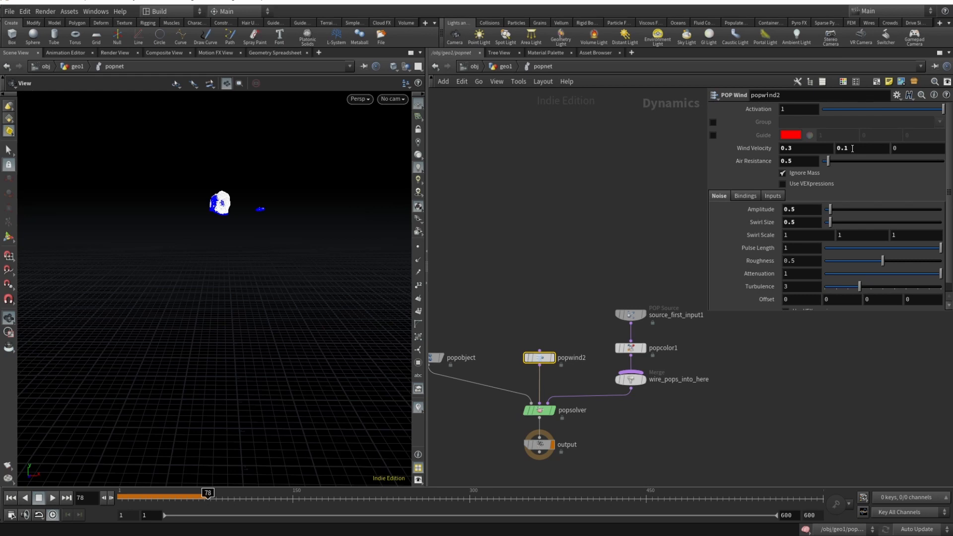
click(11, 498)
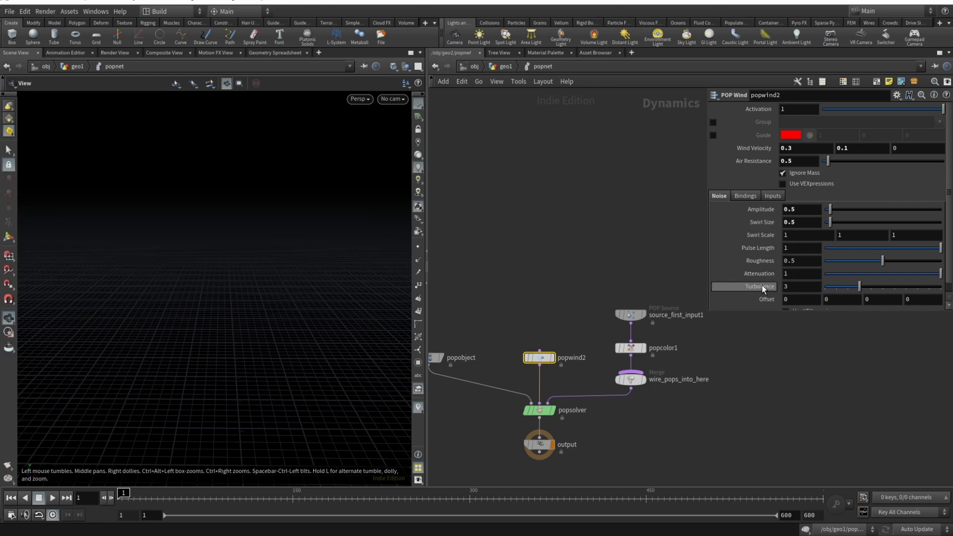
middle_drag(715, 435, 783, 399)
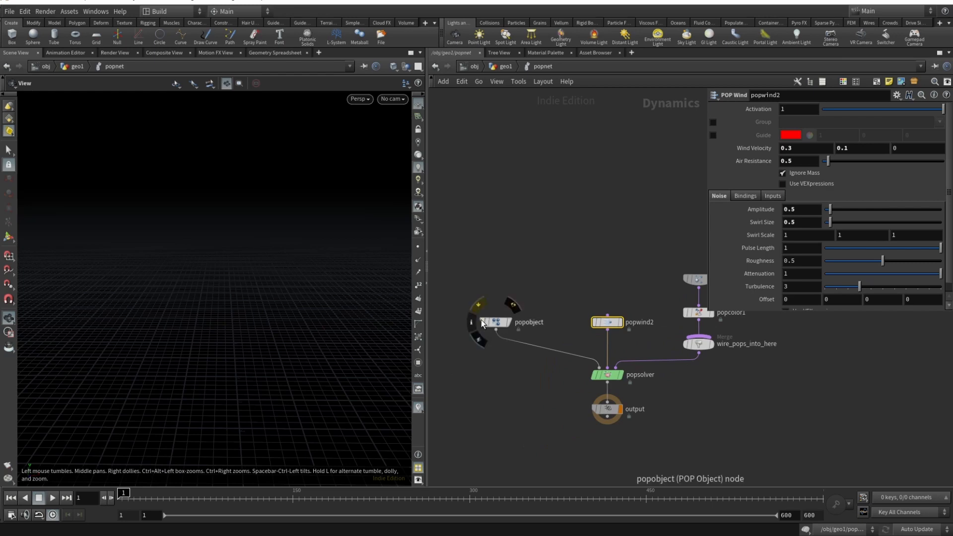
click(495, 323)
click(751, 180)
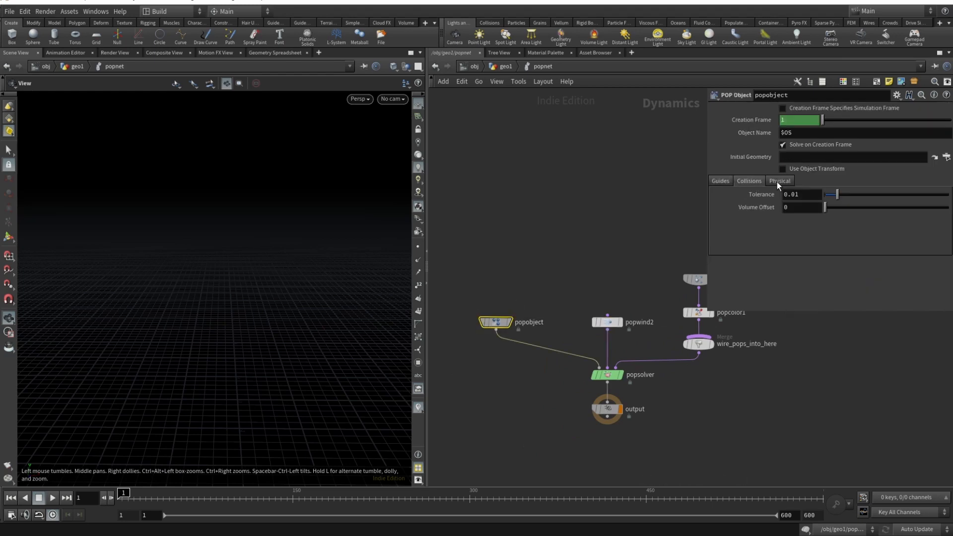
click(777, 180)
click(714, 180)
- Review popsolver's Update and Substeps settings, and play the particle simulation from frame 1
middle_drag(606, 376, 522, 312)
click(522, 313)
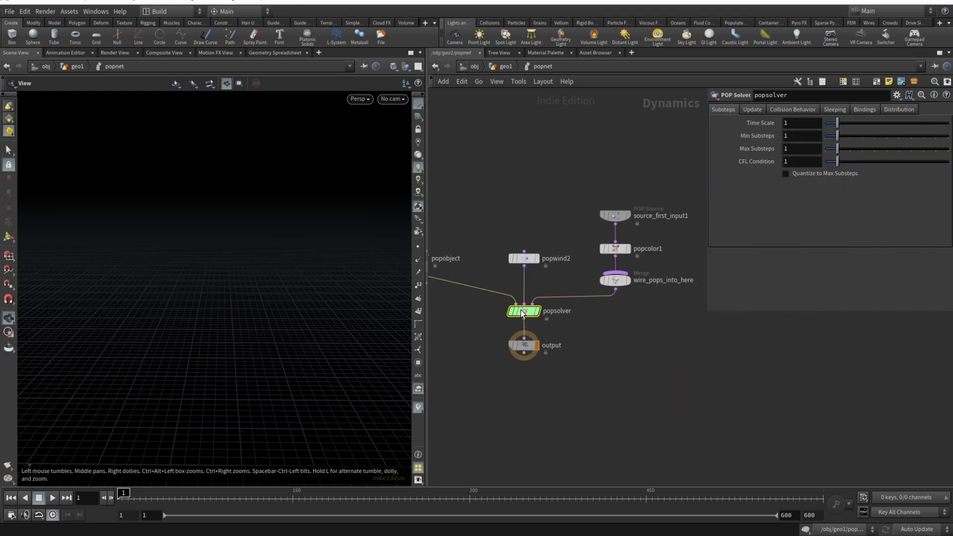
click(759, 110)
click(723, 109)
click(52, 498)
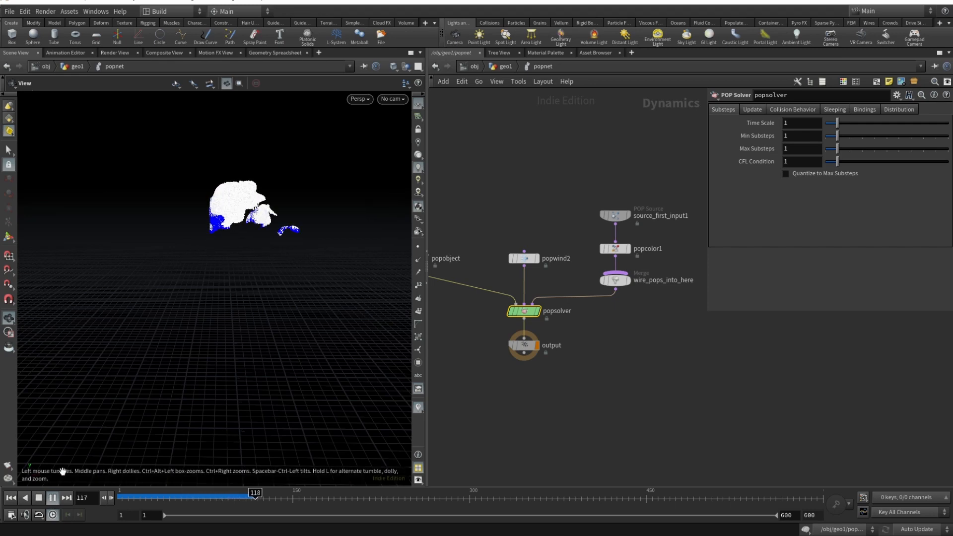
- Try a constant birth rate of 1000 on source_first_input1 and play the particle simulation from frame 1
click(39, 498)
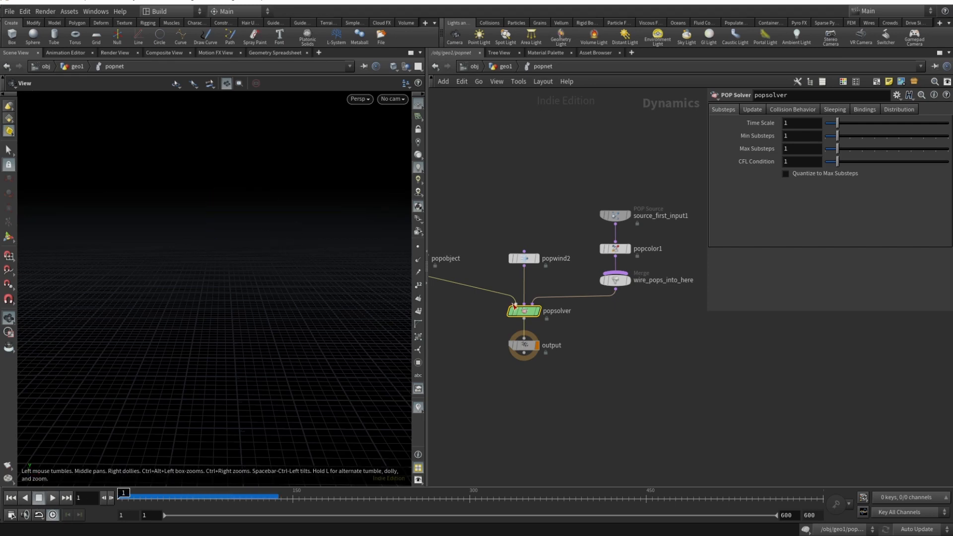
click(620, 215)
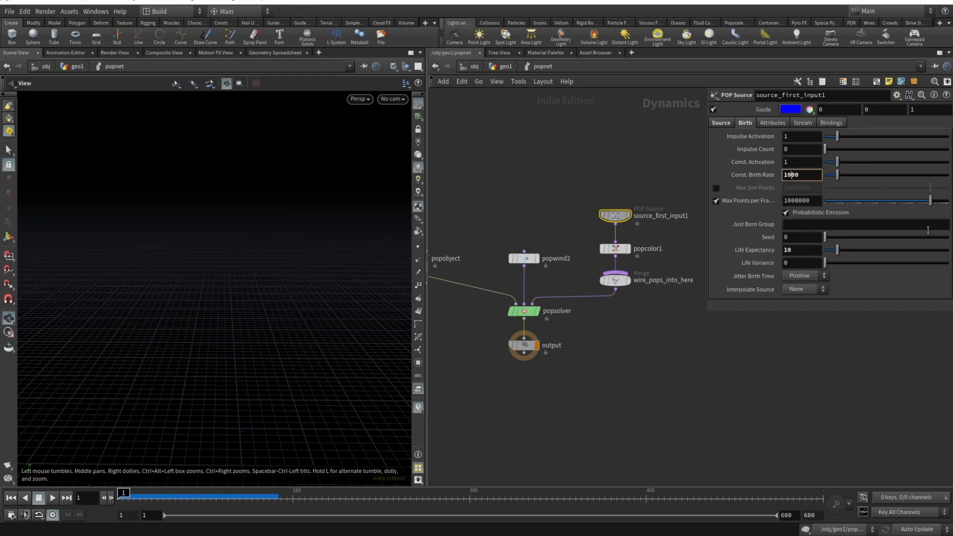
key(Return)
click(52, 497)
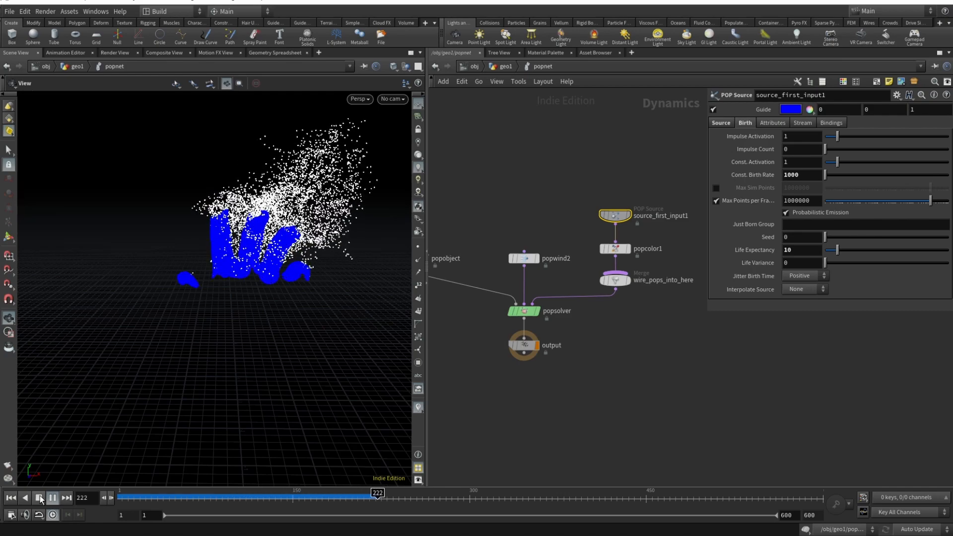
click(40, 498)
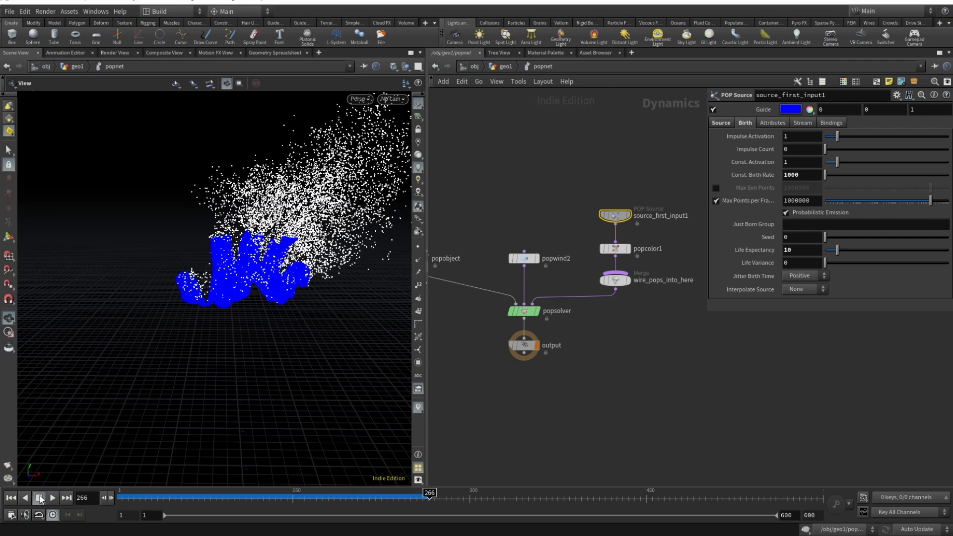
- Compare group2's active points with popnet's particles in geo1 across the timeline, and return inside popnet at frame 1
key(u)
click(587, 281)
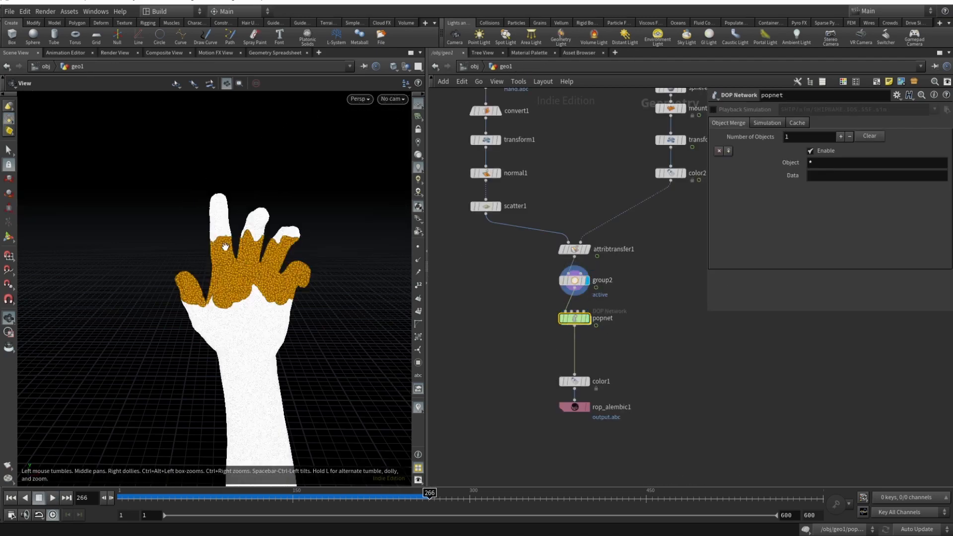
click(588, 319)
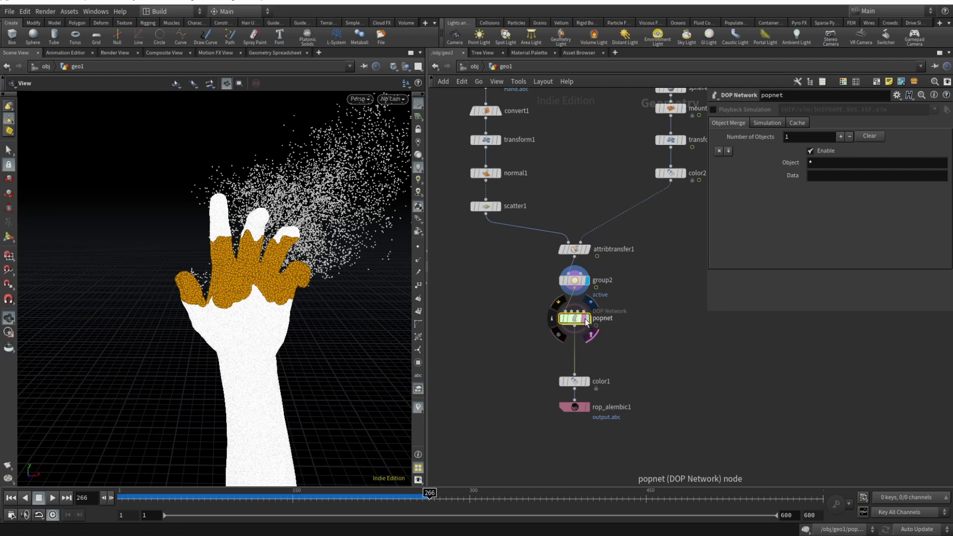
drag(158, 496, 440, 497)
double_click(574, 319)
click(53, 498)
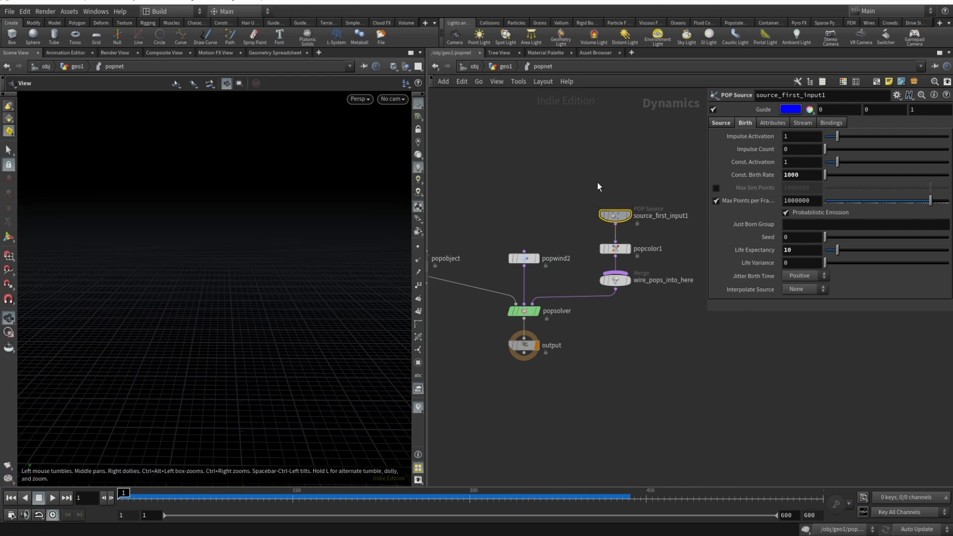
- Set source_first_input1's constant birth rate to 100000 and return to the geo1 network
click(793, 177)
text(00)
key(Return)
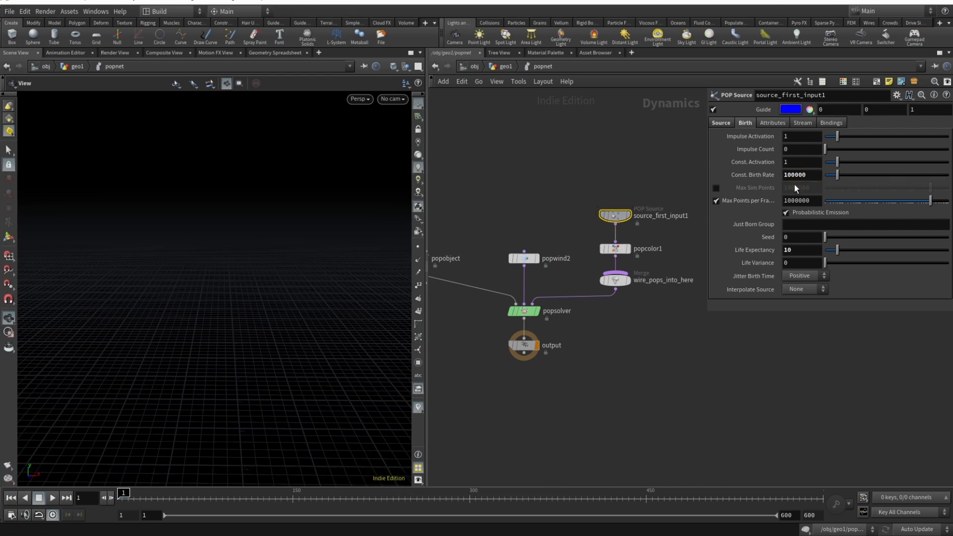
click(499, 67)
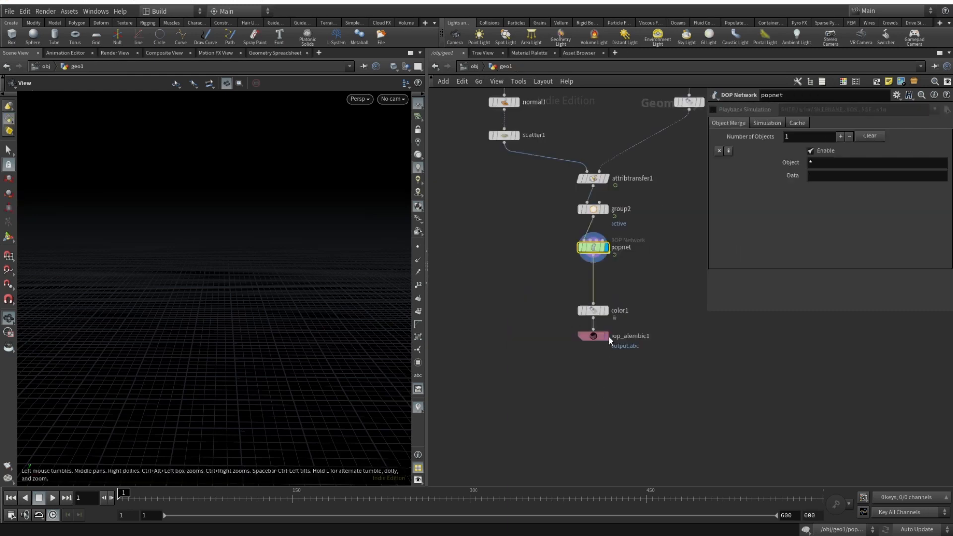
- Move color1 closer to popnet and display it with its parameters open
drag(595, 316, 596, 294)
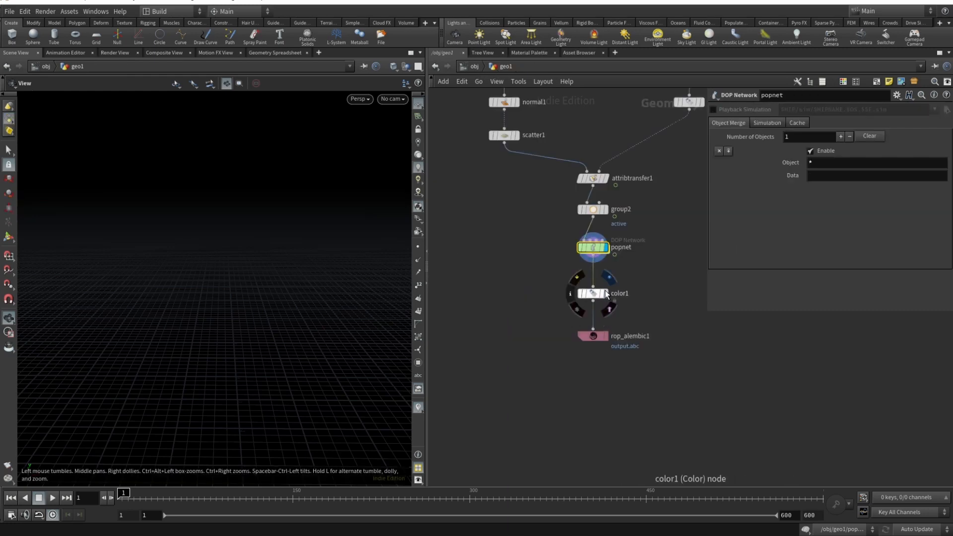
click(590, 294)
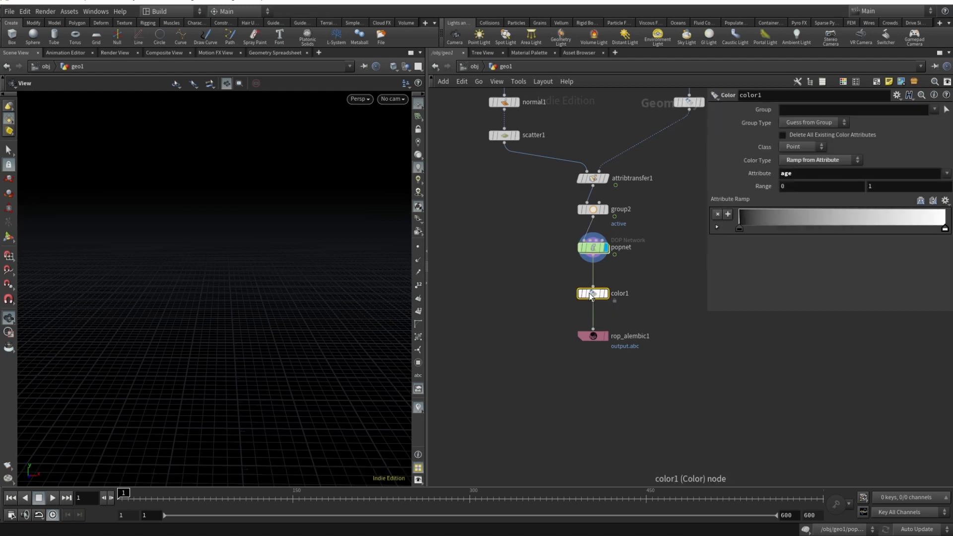
mouse_move(590, 297)
click(608, 278)
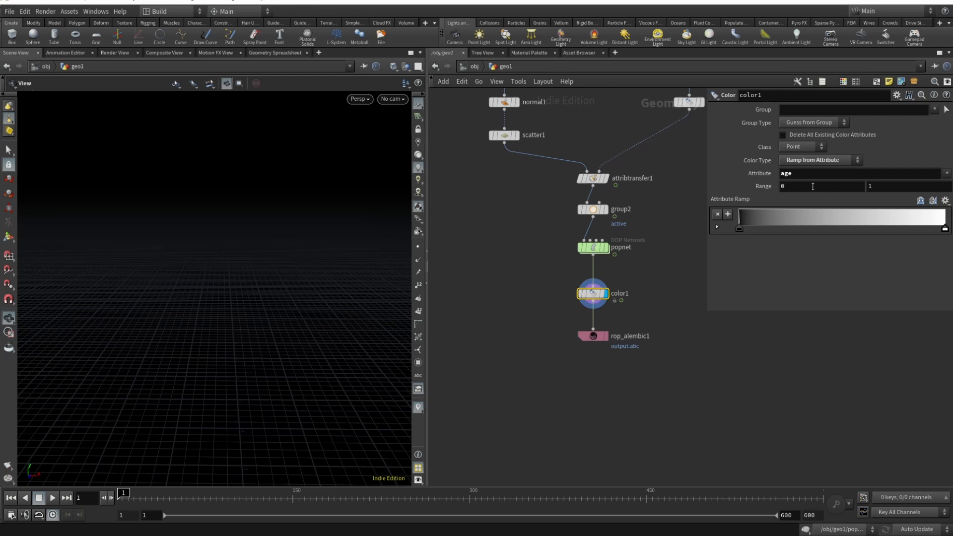
- Inspect color1's Range parameter for the age attribute and play the simulation up to frame 150
mouse_move(765, 188)
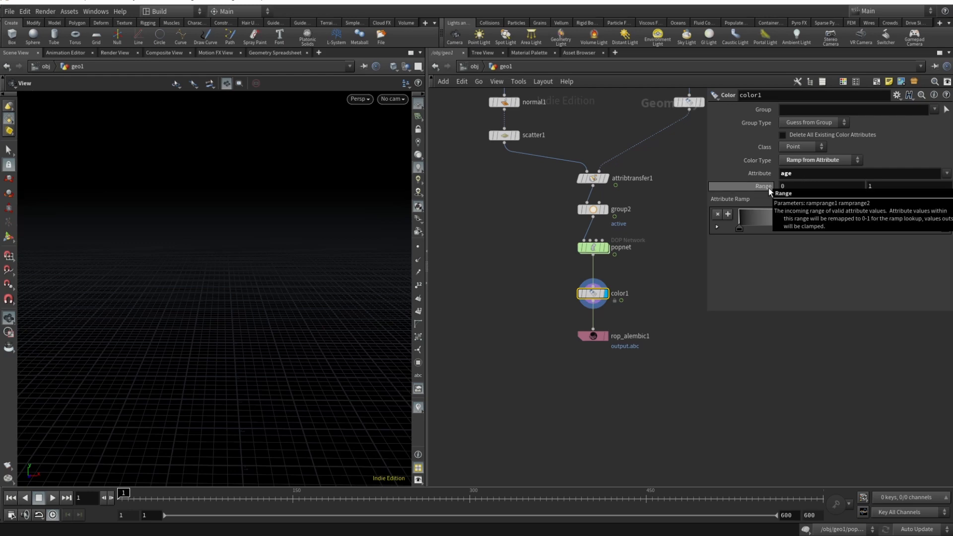
click(888, 186)
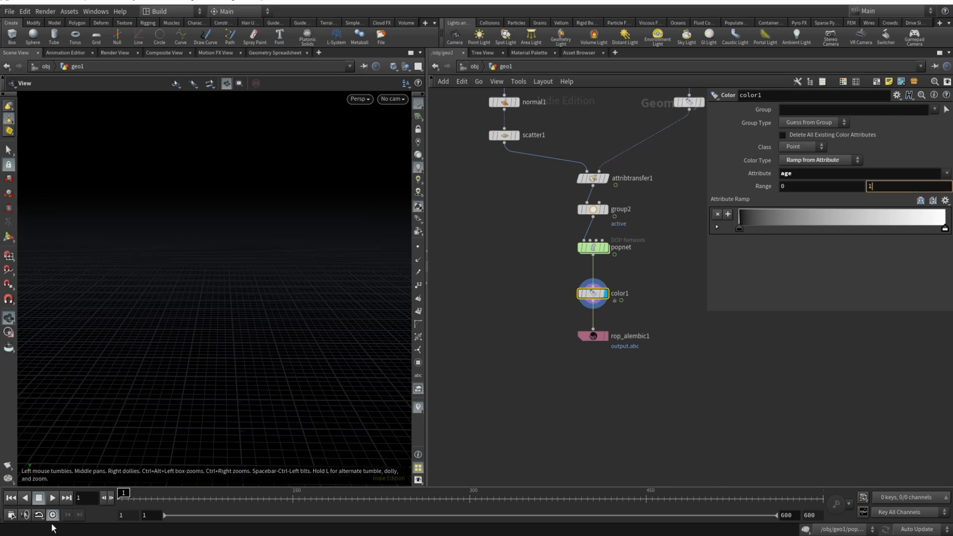
click(52, 497)
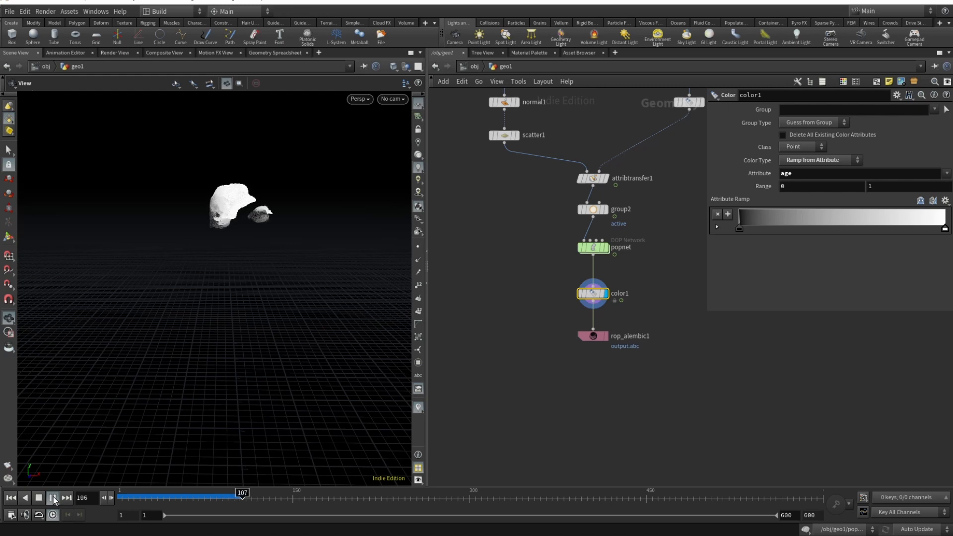
click(40, 497)
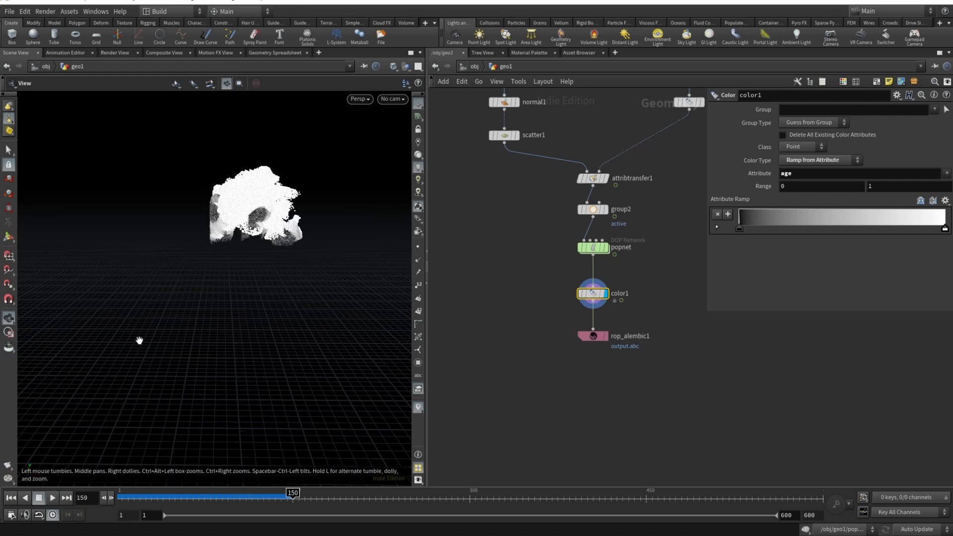
- Examine color1's point data in the Geometry Spreadsheet, sorting by age in ascending and descending order
click(280, 52)
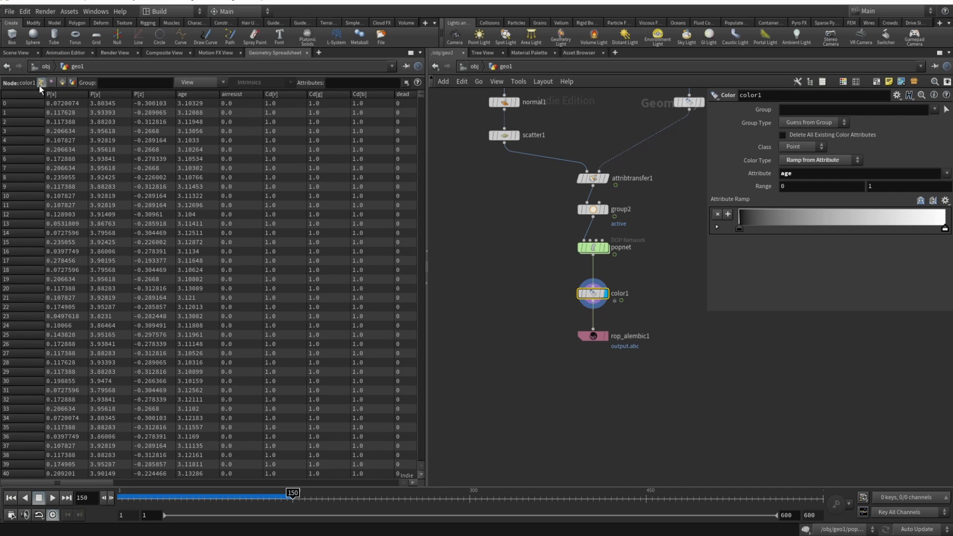
mouse_move(79, 483)
mouse_down()
mouse_move(135, 486)
mouse_move(80, 485)
mouse_up()
click(183, 92)
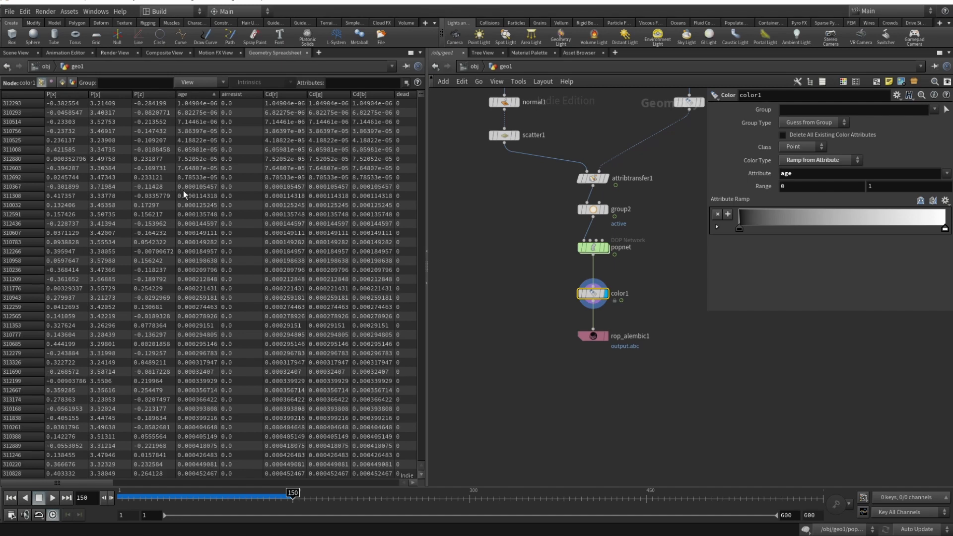
click(196, 94)
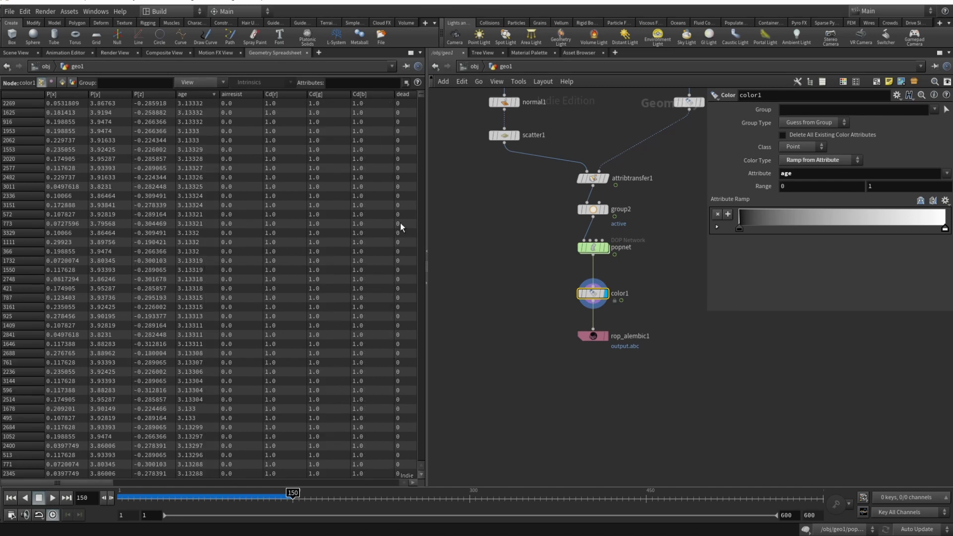
- Set the upper limit of color1's Range to 3 and inspect the age-based particle shading in the scene view
click(896, 186)
key(BackSpace)
text(3)
key(Return)
click(19, 53)
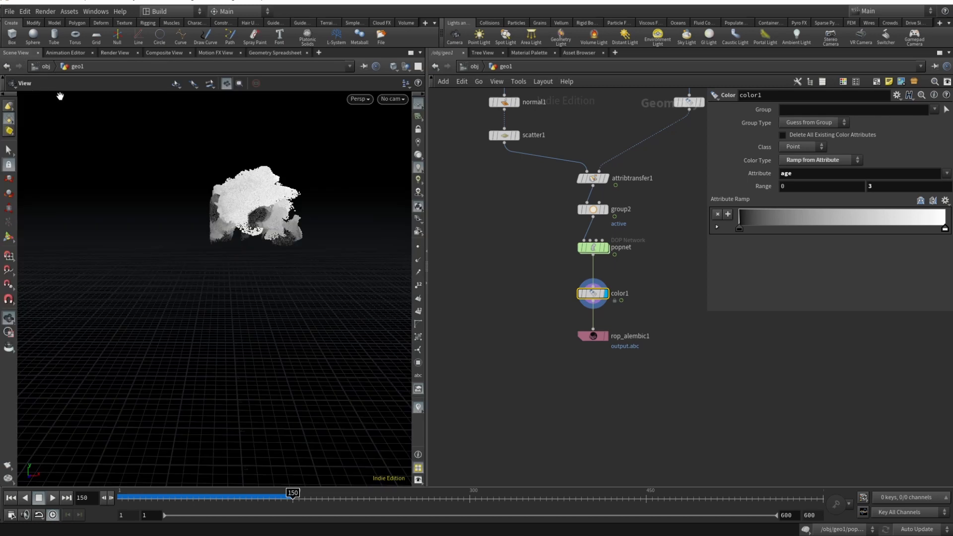
drag(259, 210, 312, 279)
scroll(263, 235, up, 6)
scroll(278, 248, down, 5)
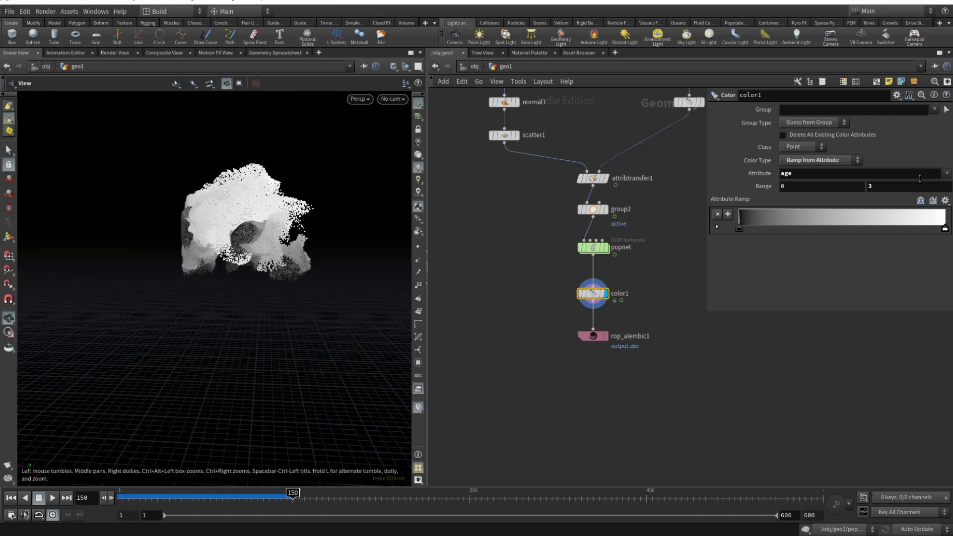
drag(247, 256, 294, 250)
drag(144, 230, 158, 237)
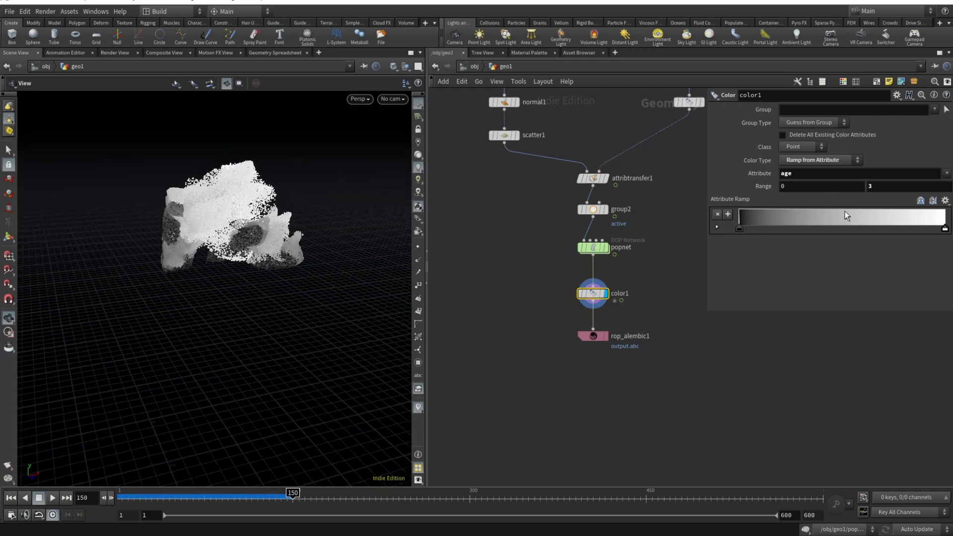
- Review color1's upper range value and select the rop_alembic1 export node
click(885, 186)
mouse_move(619, 286)
click(595, 337)
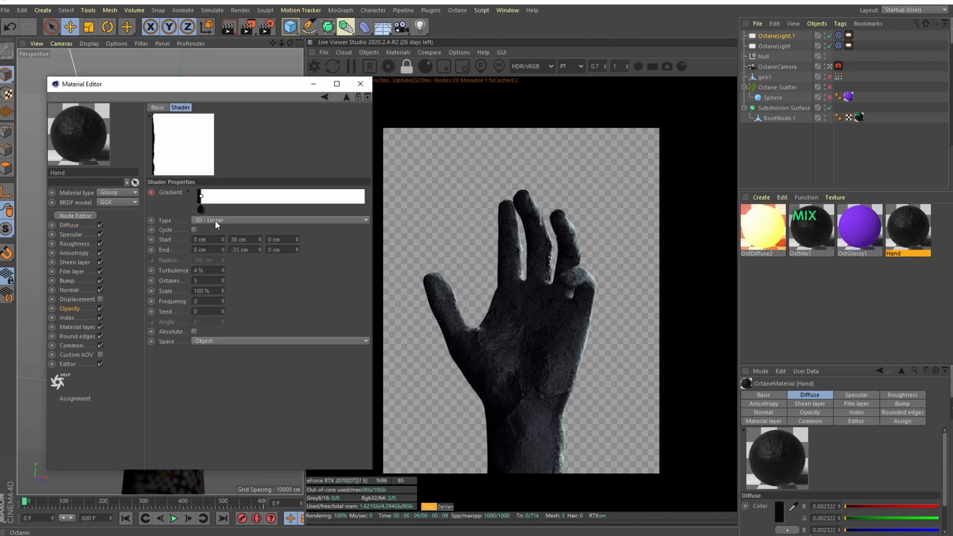
- Switch to Cinema 4D, examine the Hand material's opacity gradient along the timeline, and try OctDiffuse2 on RootNode.1
drag(200, 209, 243, 209)
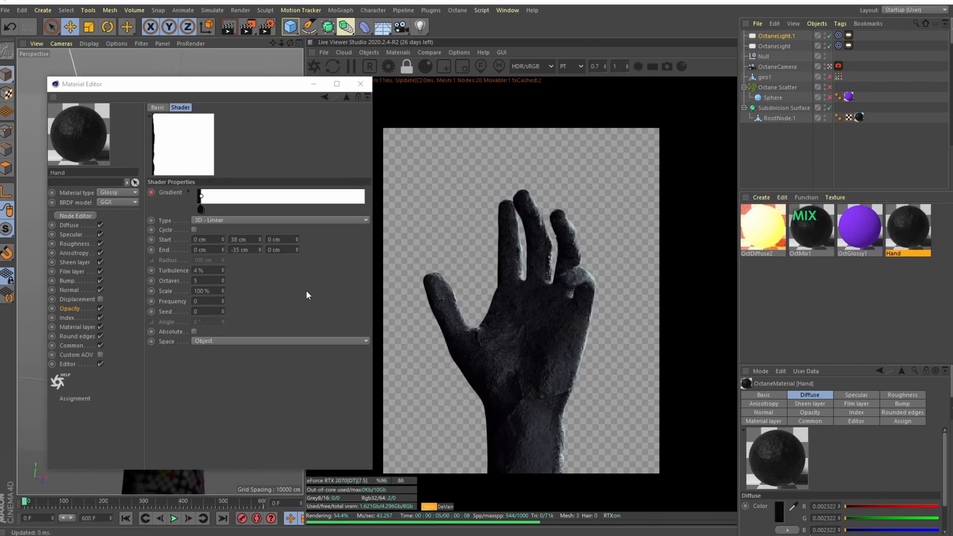
click(764, 234)
click(194, 185)
drag(763, 228, 858, 119)
mouse_move(201, 209)
mouse_down()
mouse_move(255, 209)
mouse_move(200, 209)
mouse_up()
- Assign the OctMix1 material to RootNode.1 and examine its mix gradient while scrubbing the timeline
drag(813, 237, 858, 118)
click(174, 140)
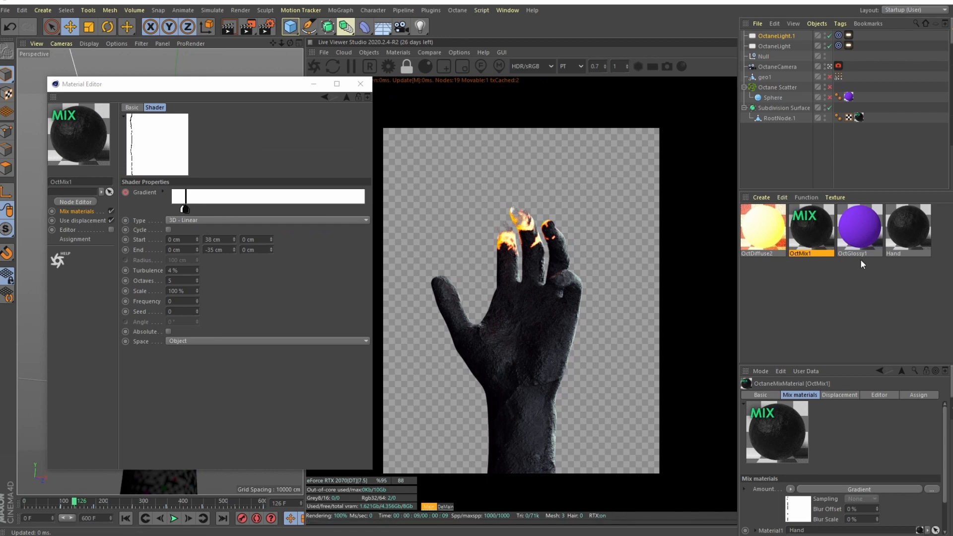
click(185, 211)
click(78, 211)
drag(76, 501, 101, 500)
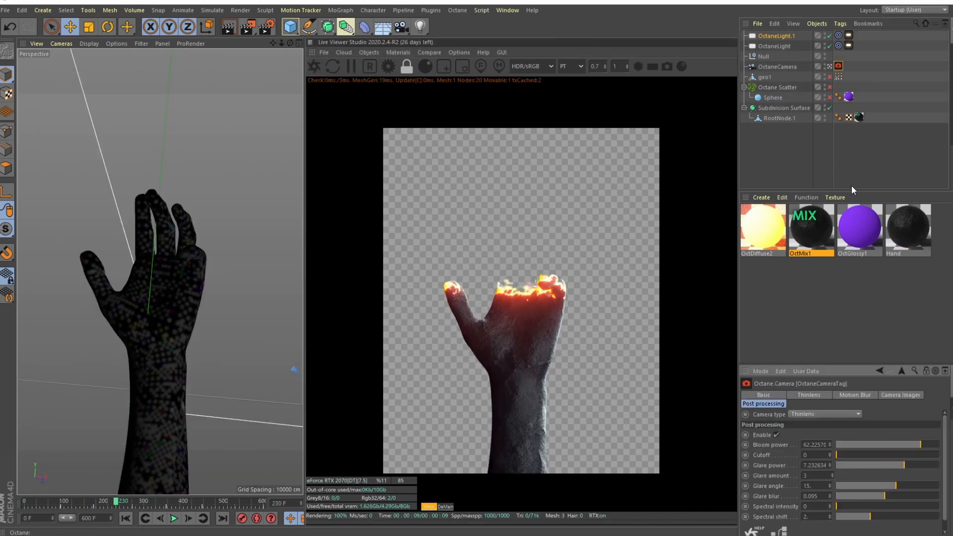